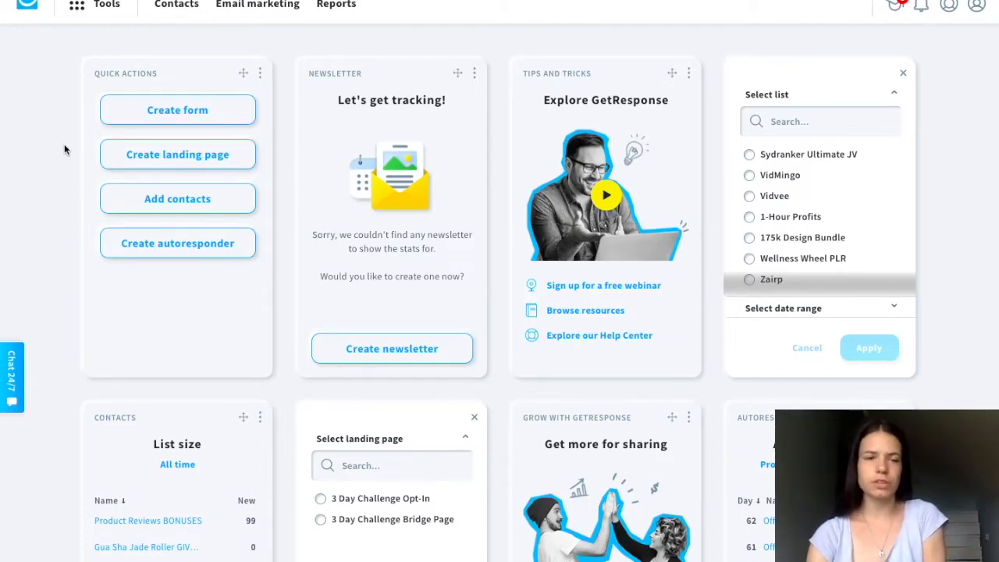
- Look over the dashboard widgets, from quick actions and newsletter to list size and autoresponders
scroll(65, 234, "down", 10)
scroll(65, 234, "up", 10)
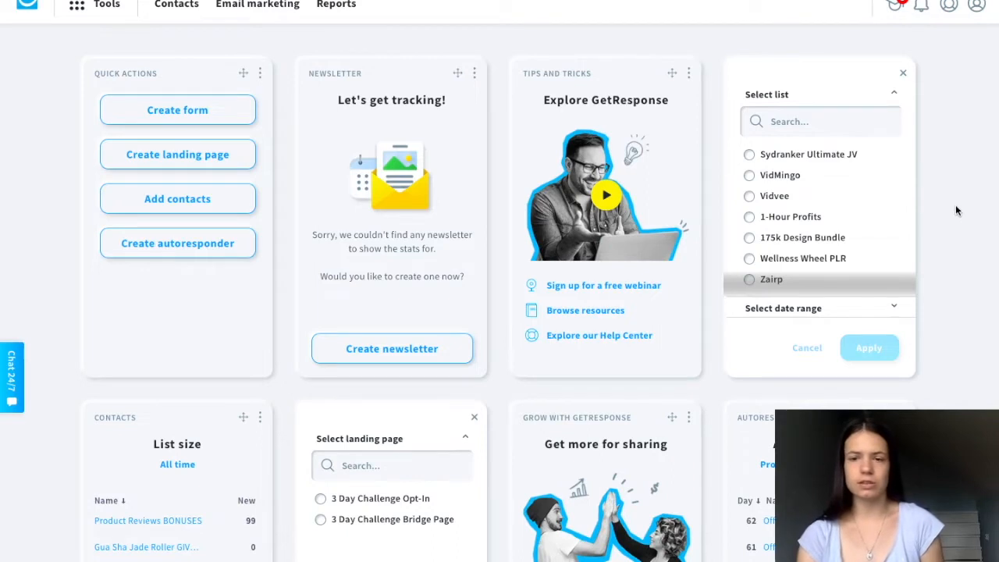
scroll(951, 252, "down", 2)
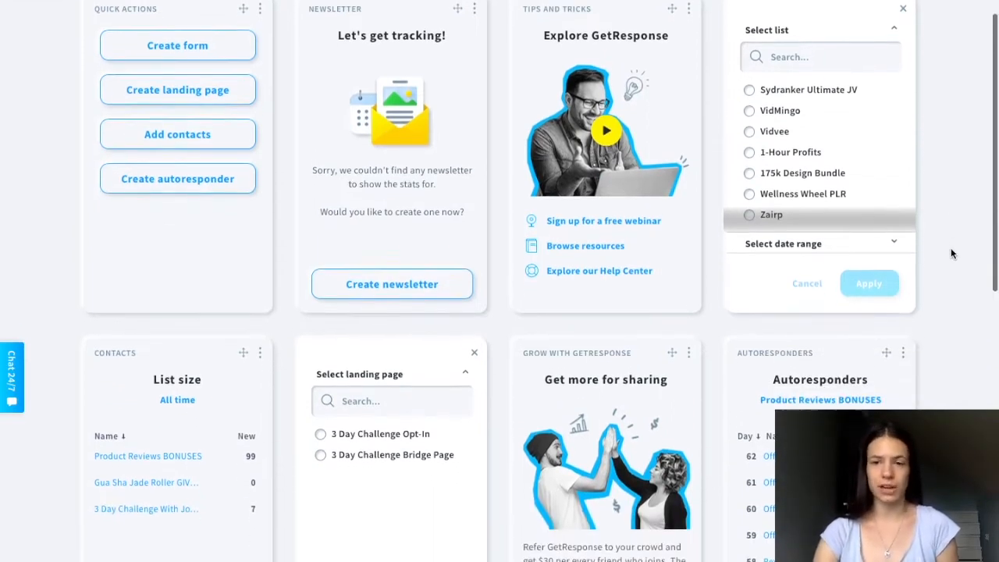
scroll(950, 253, "down", 3)
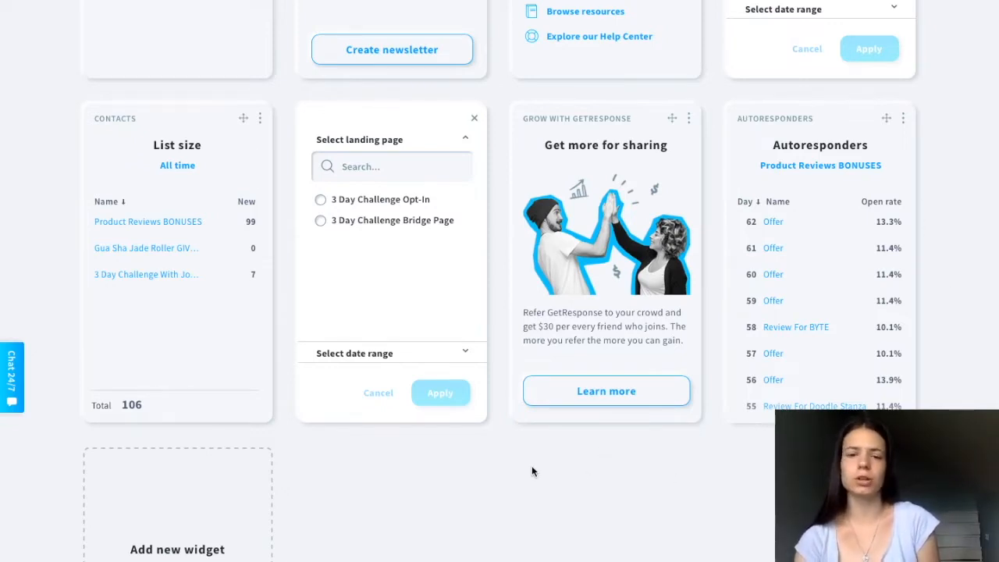
scroll(364, 489, "down", 2)
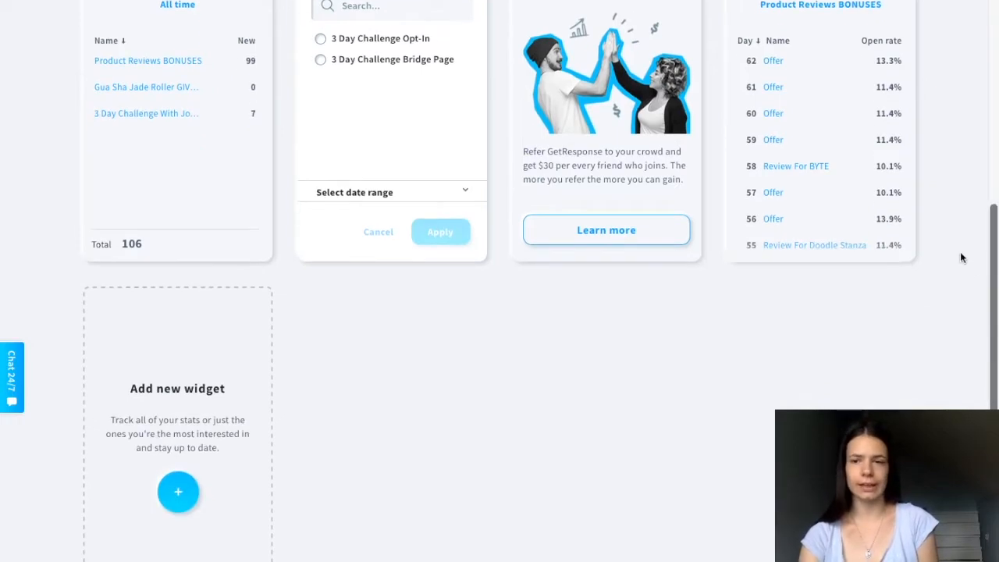
scroll(56, 251, "up", 6)
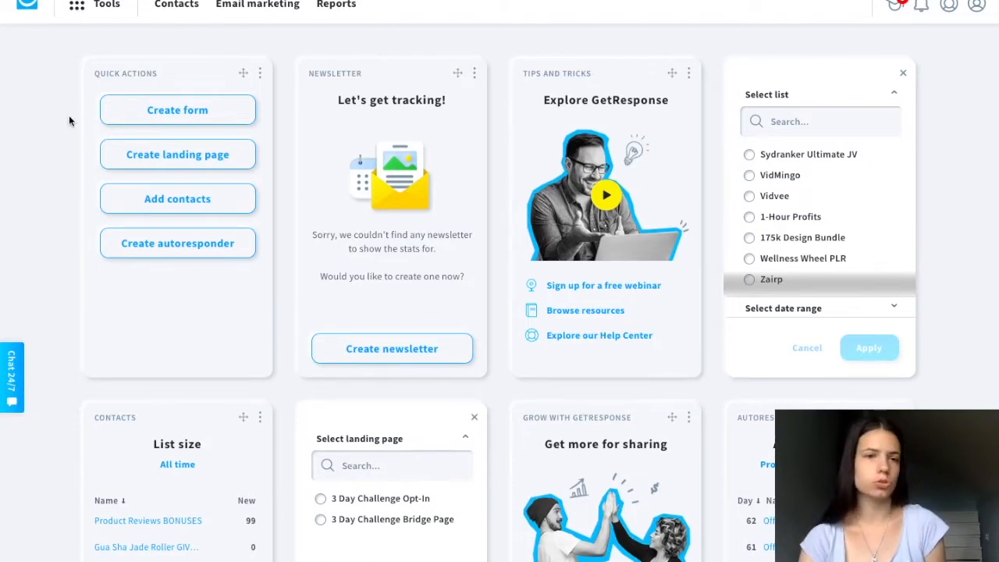
- Go to the contact lists and create a new list named hjgsdfs
left_click(78, 12)
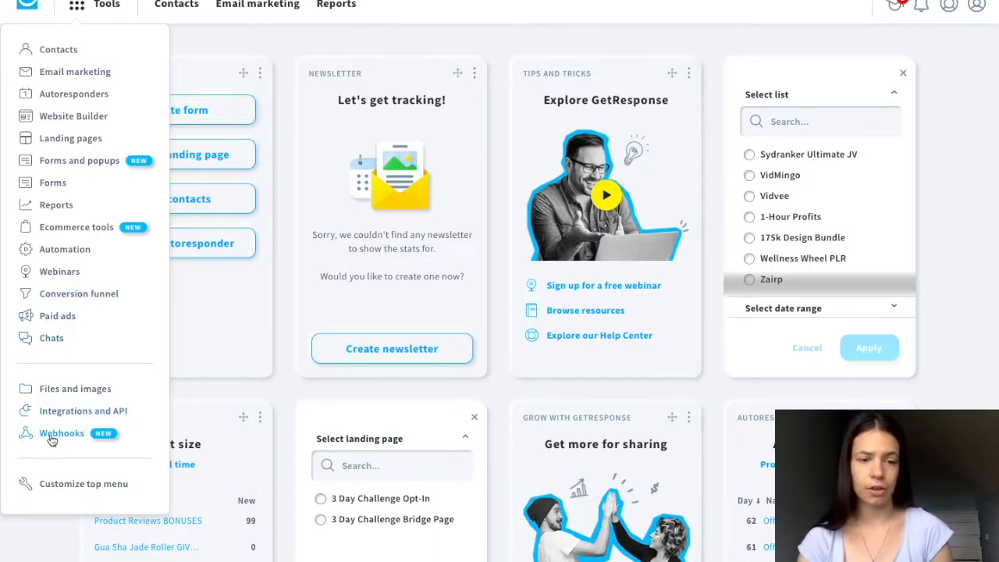
left_click(60, 53)
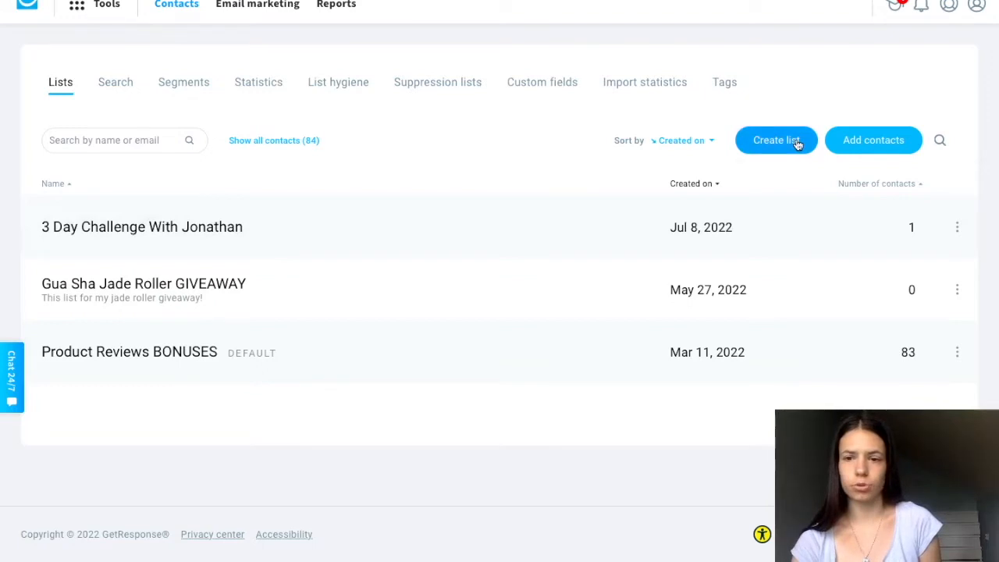
left_click(770, 146)
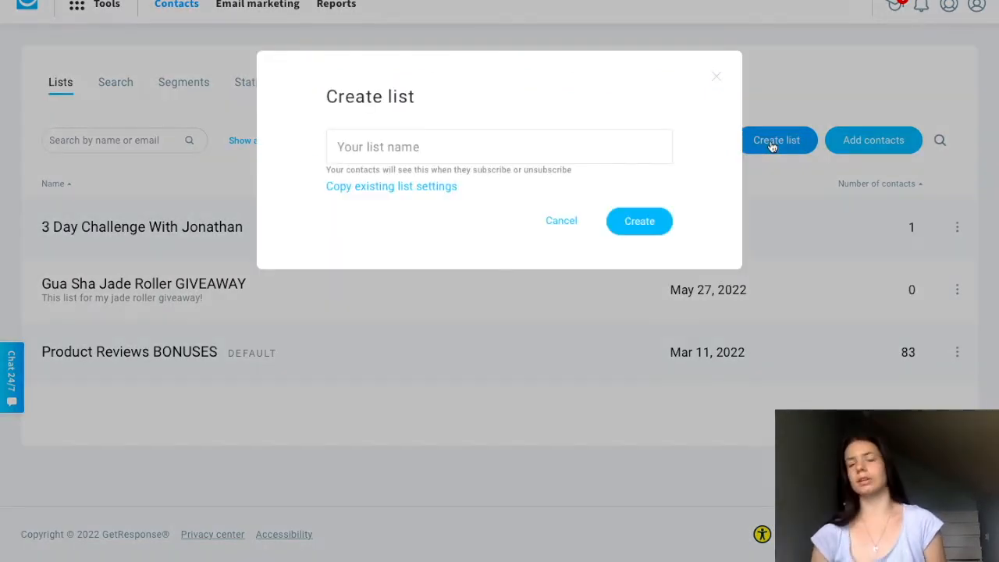
left_click(362, 140)
type("jsdfh")
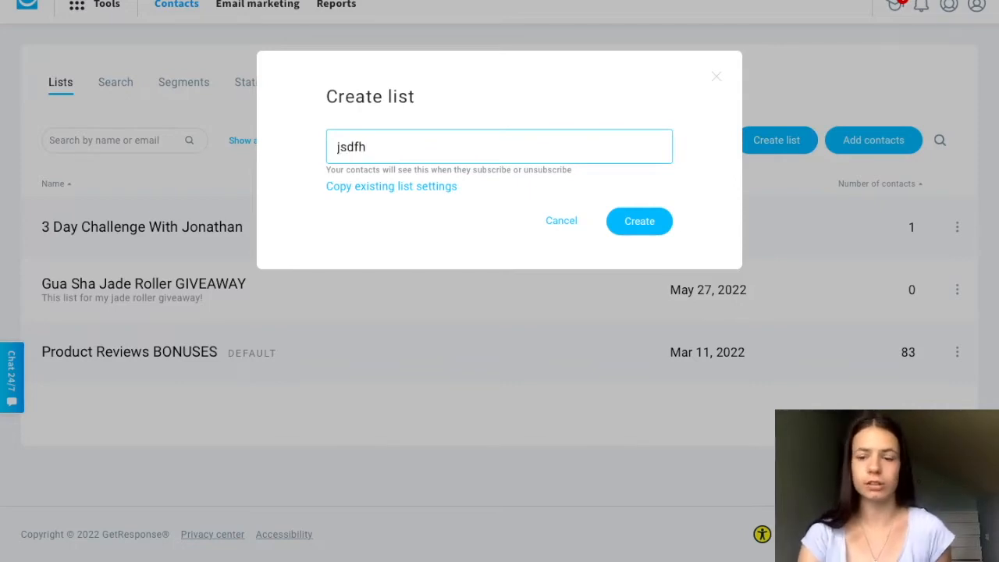
key("BackSpace")
key("BackSpace")
key("BackSpace")
key("BackSpace")
key("BackSpace")
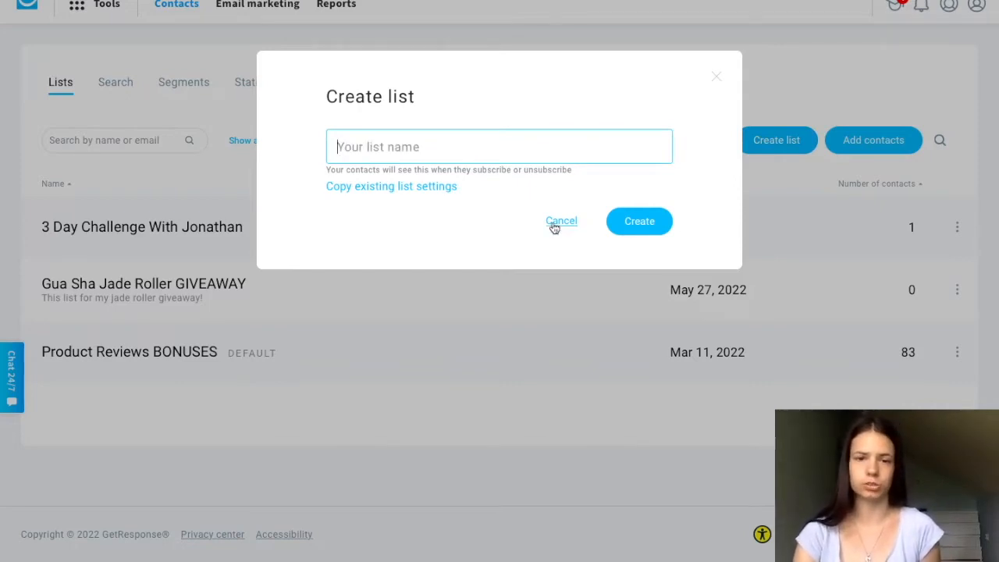
type("hjgsdfs")
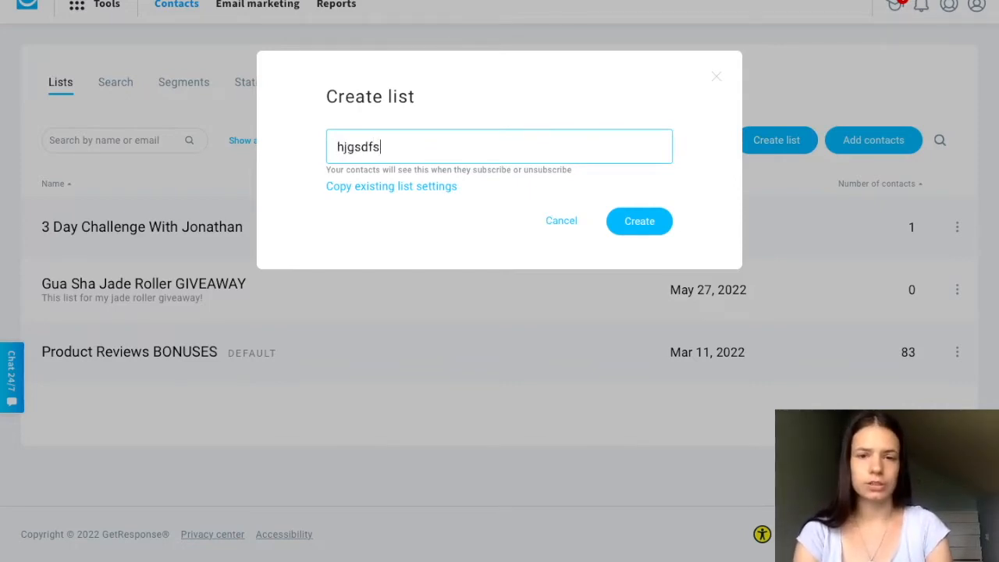
left_click(637, 224)
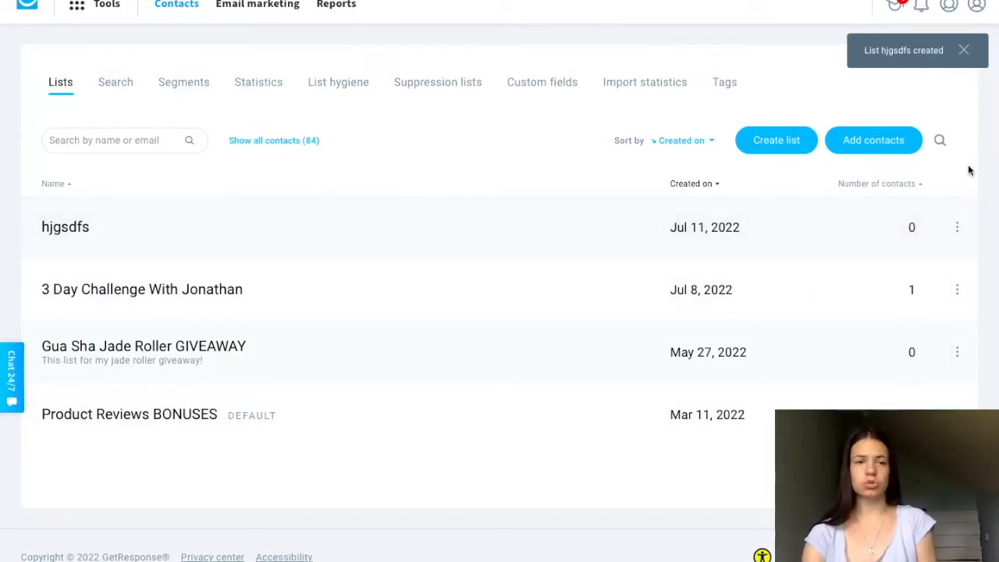
- Delete the hjgsdfs contact list and confirm the deletion
left_click(957, 227)
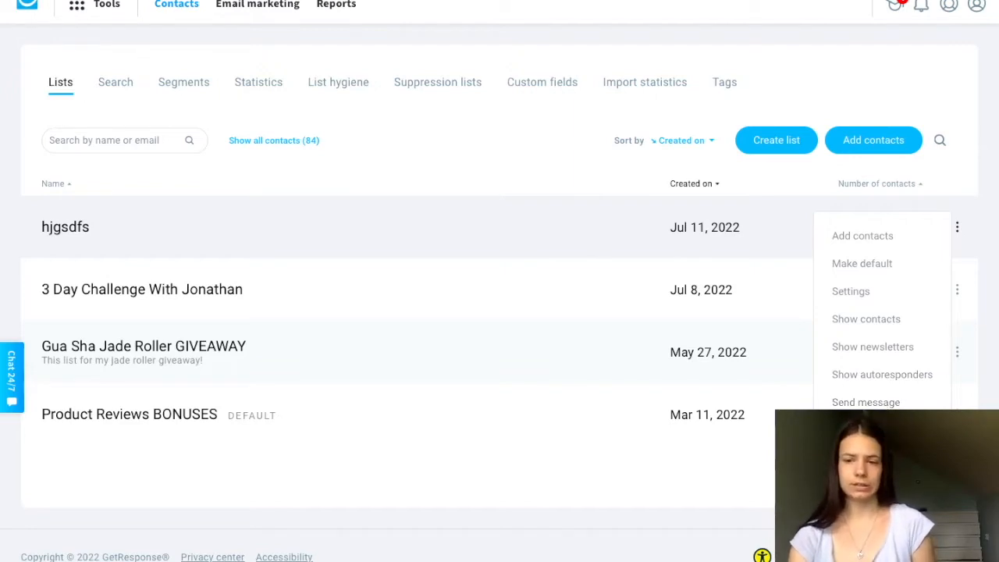
left_click(858, 430)
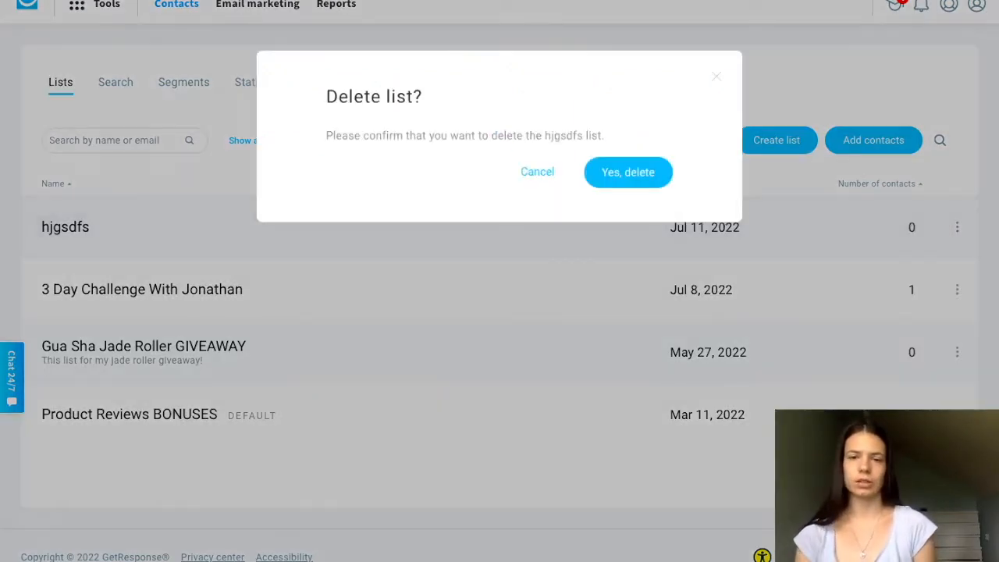
left_click(637, 175)
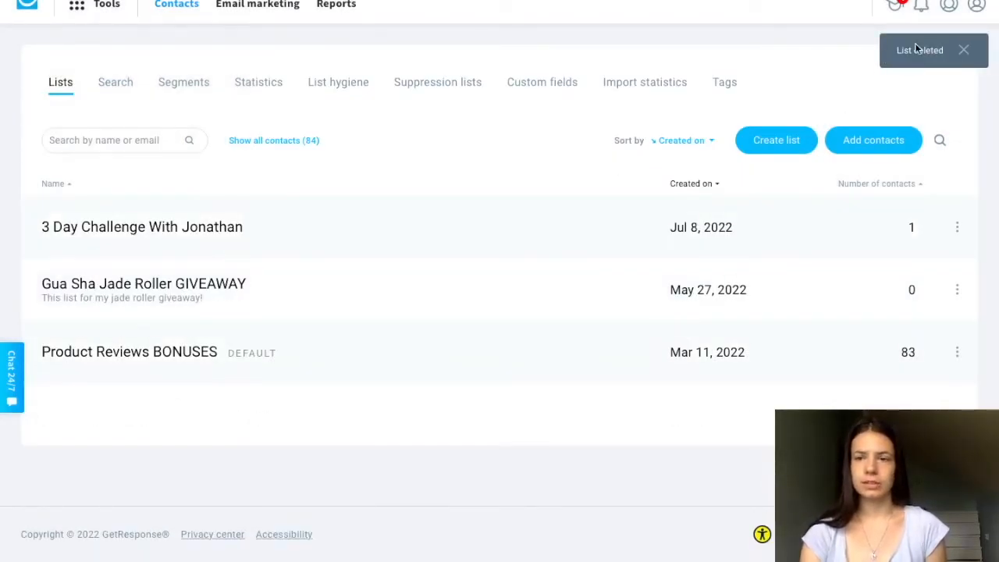
left_click(872, 142)
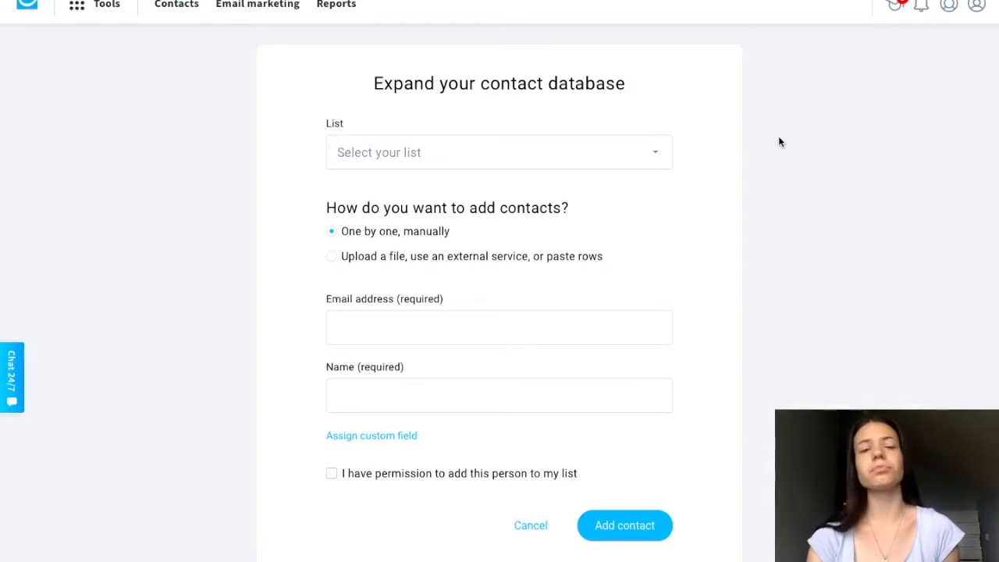
left_click(448, 153)
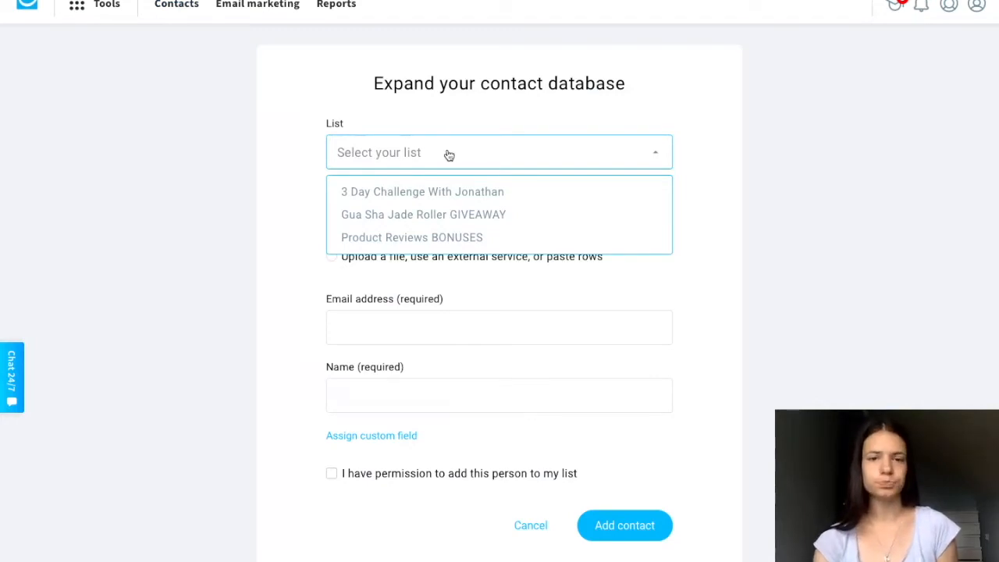
left_click(411, 217)
scroll(283, 247, "down", 2)
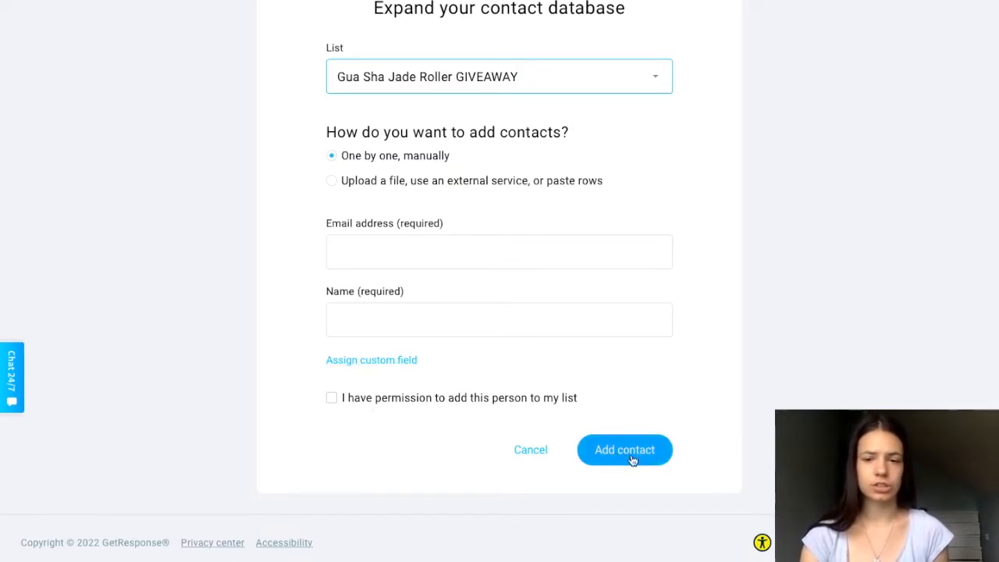
left_click(531, 453)
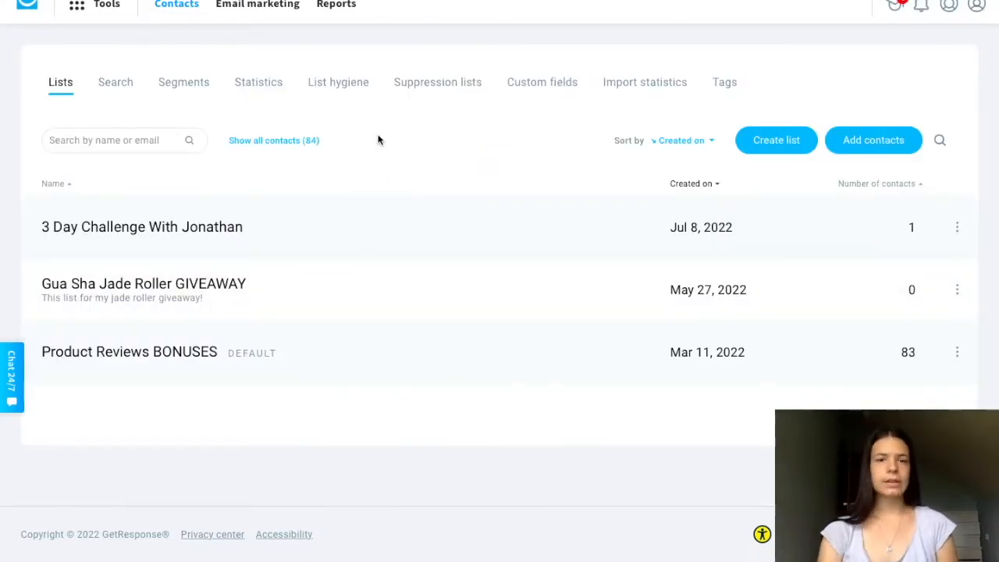
- View the contact search page and the saved segments page
left_click(116, 88)
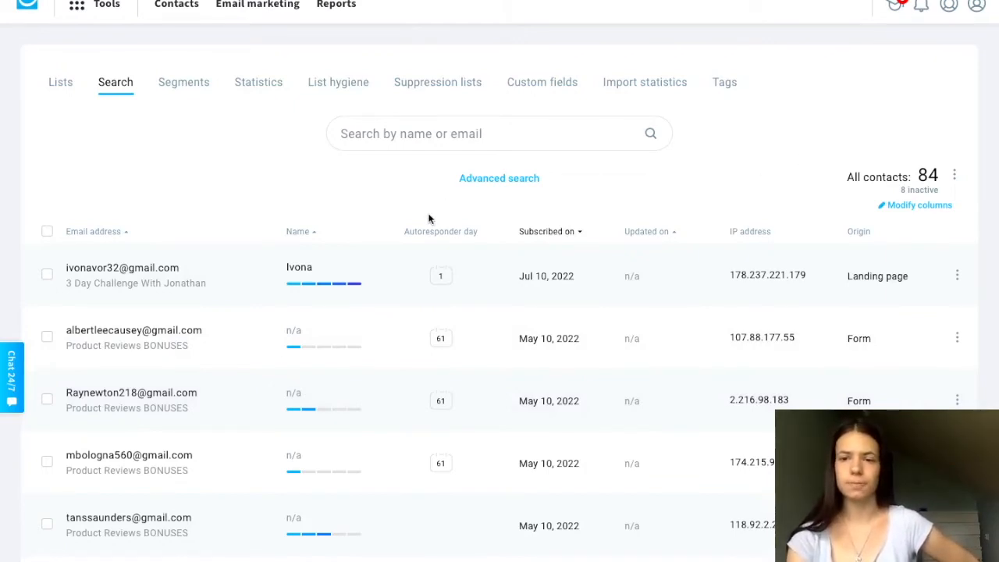
left_click(179, 91)
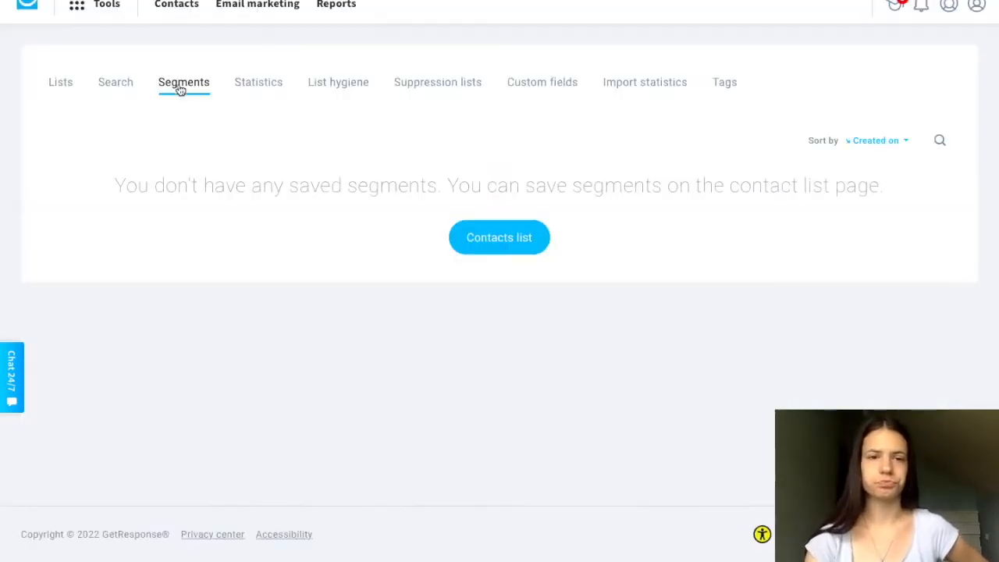
- Examine the contacts statistics report, including general performance, list trends and how contacts were added and deleted, and return to the contacts pages
left_click(268, 86)
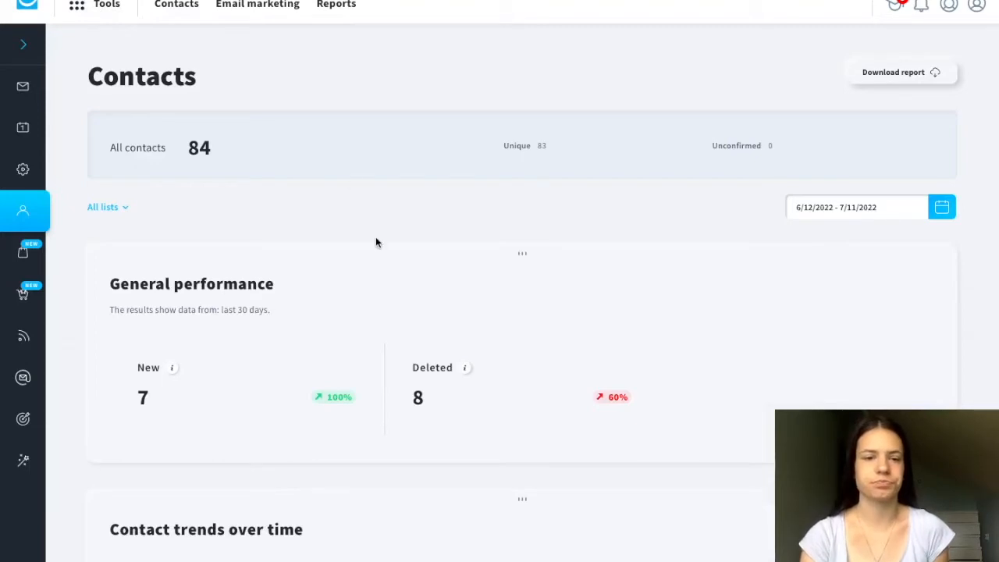
scroll(221, 407, "down", 1)
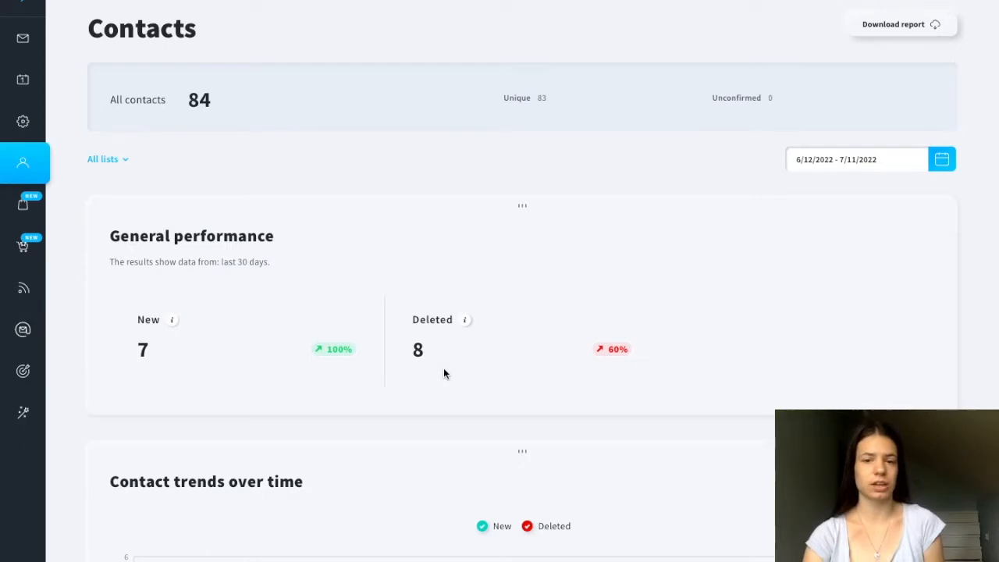
scroll(422, 374, "down", 5)
scroll(422, 378, "down", 4)
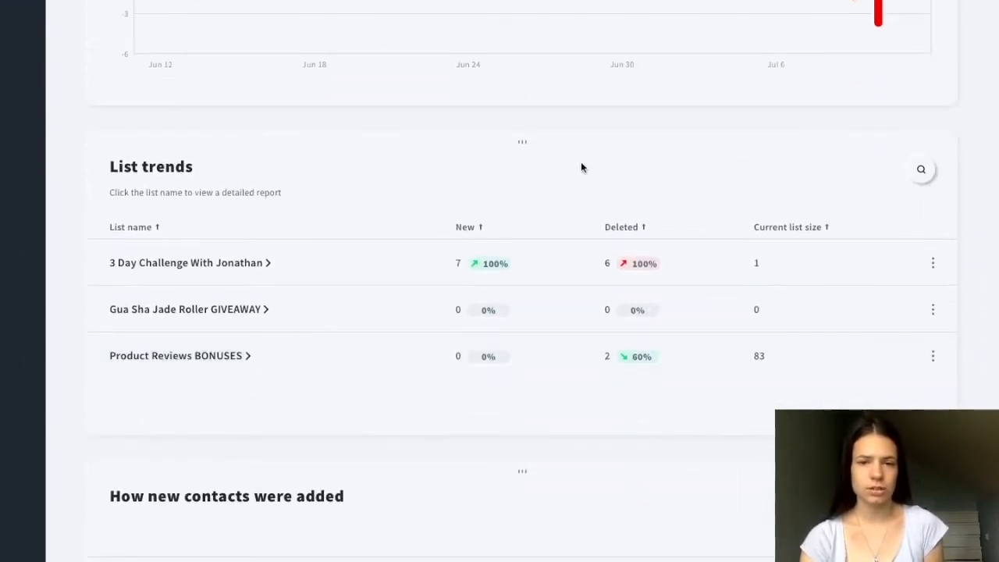
scroll(574, 439, "down", 4)
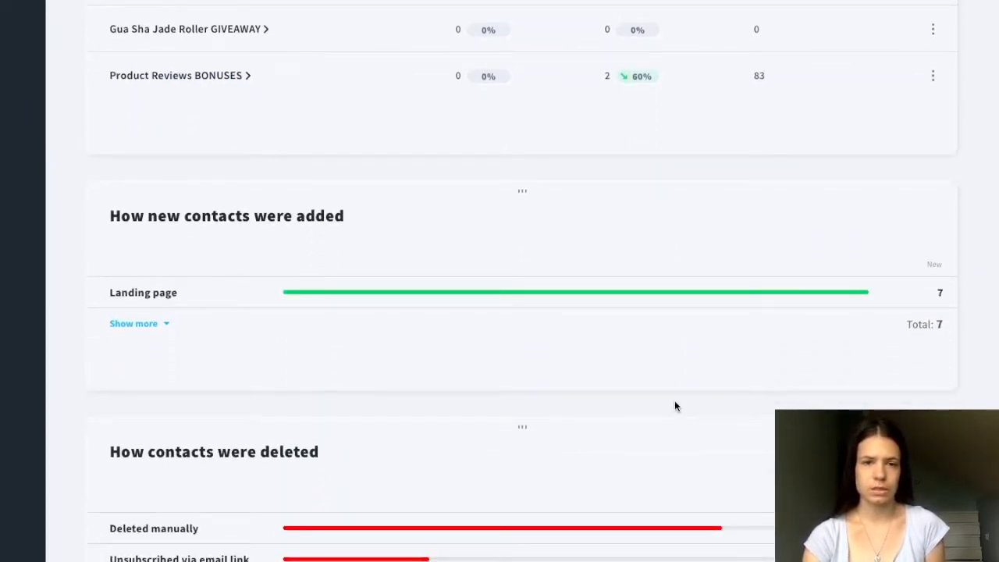
scroll(675, 403, "down", 4)
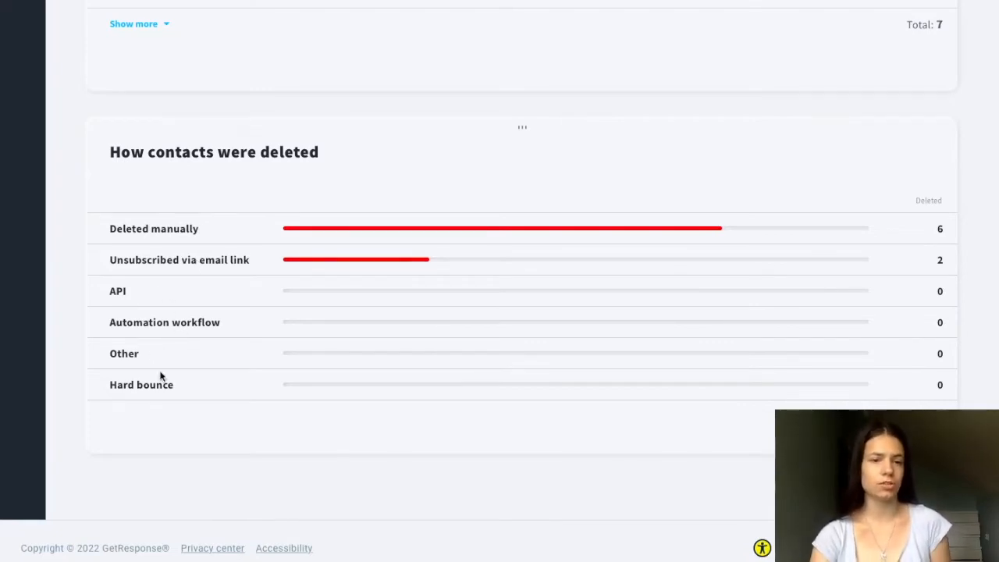
scroll(484, 457, "up", 20)
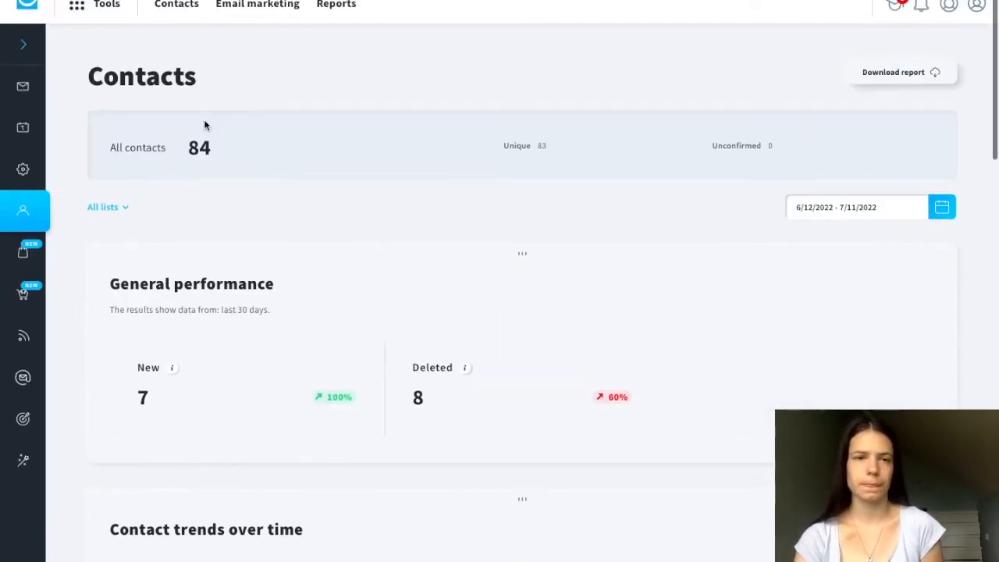
key("alt+Left")
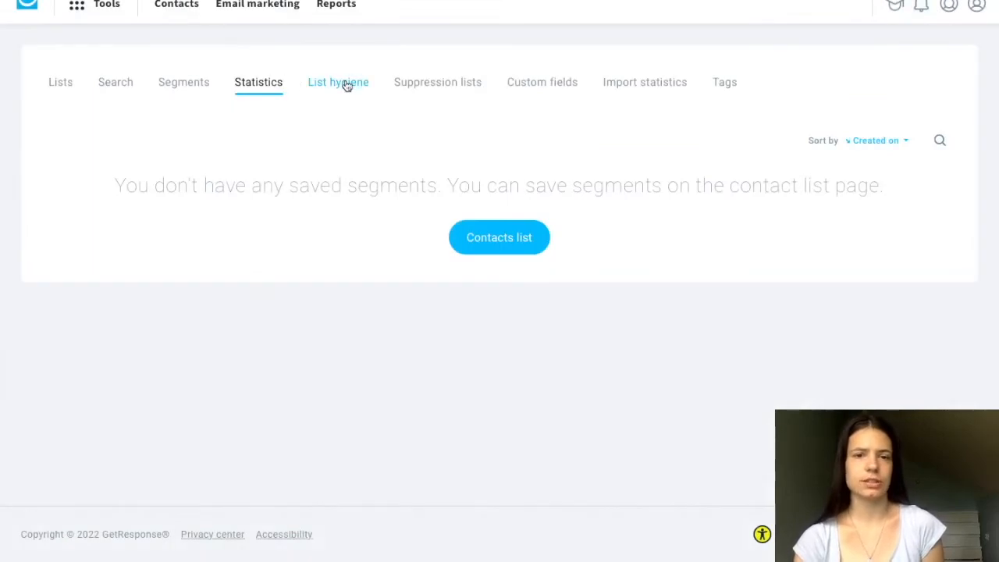
- Look through the contacts' list hygiene, suppression lists, custom fields, import statistics and tags pages
left_click(347, 86)
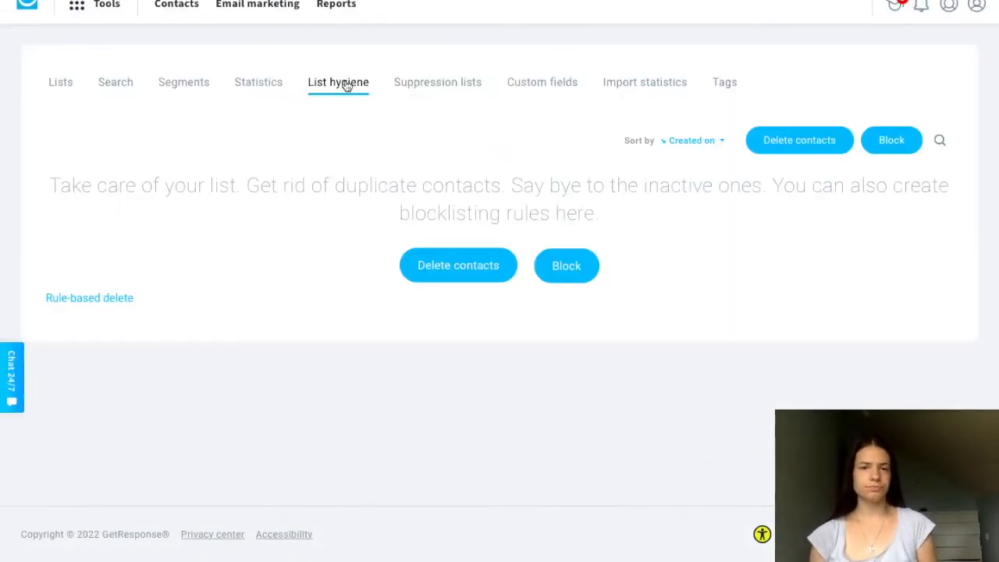
left_click(430, 86)
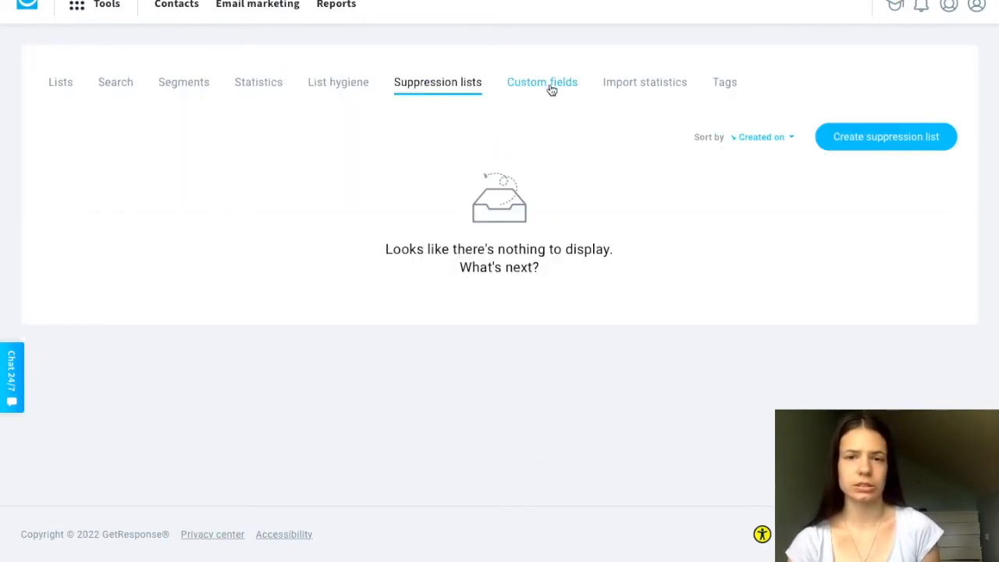
left_click(551, 91)
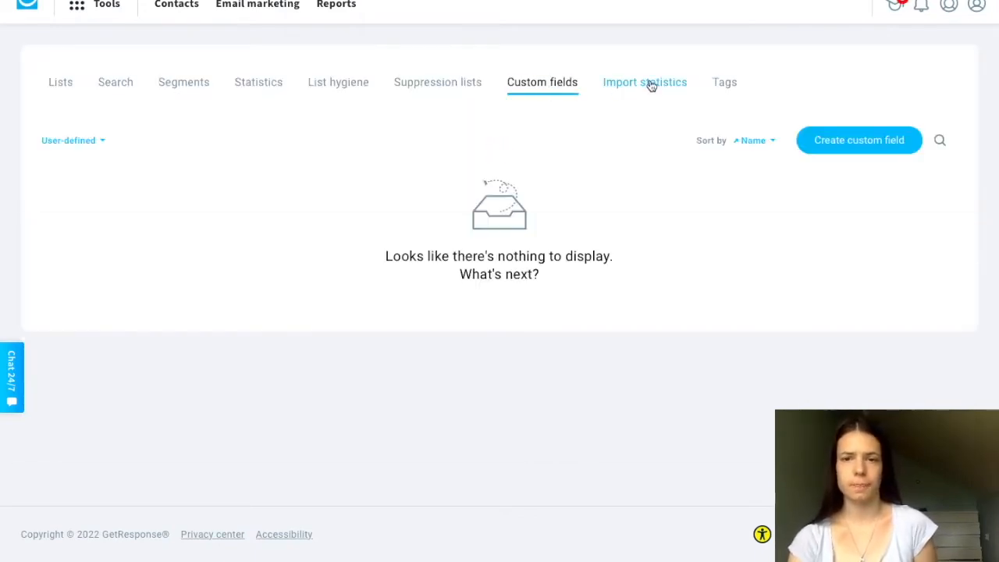
left_click(655, 87)
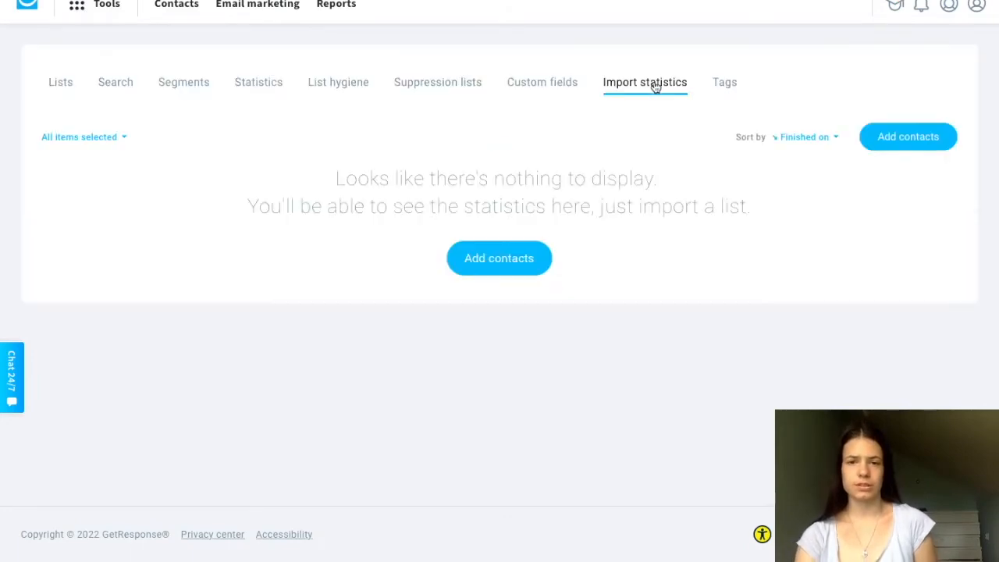
left_click(726, 88)
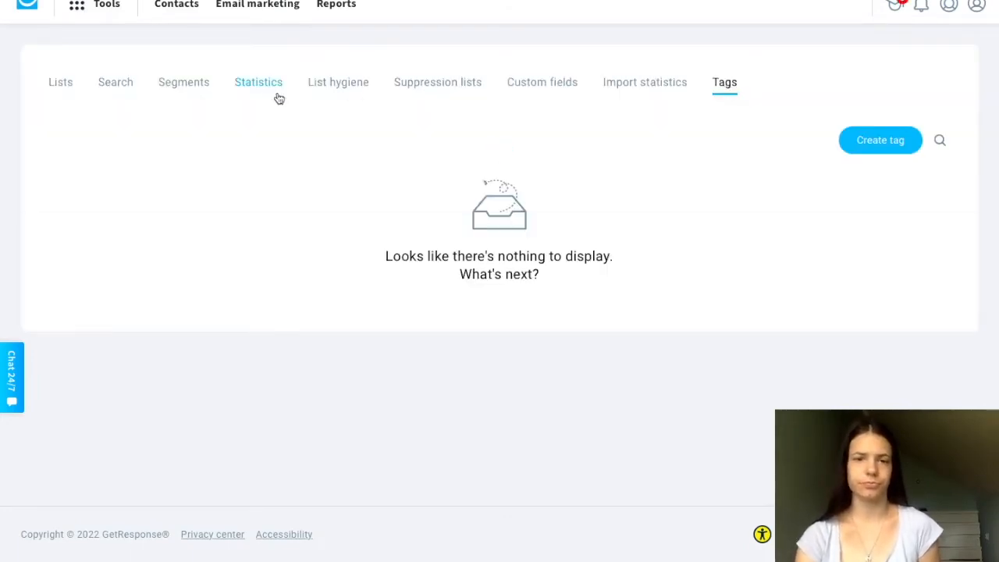
- Open the email marketing section with its newsletters overview
left_click(83, 13)
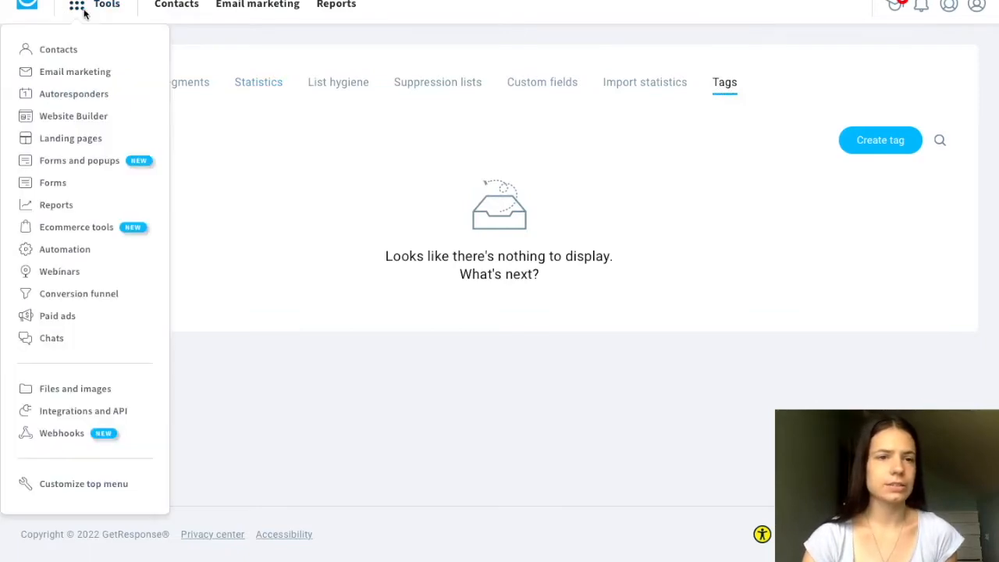
left_click(69, 74)
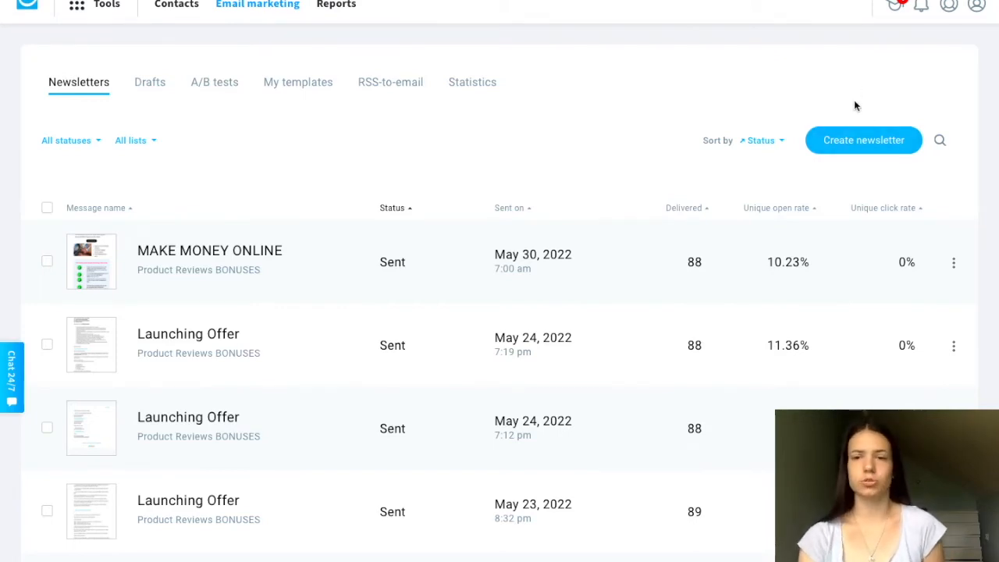
- Open a new newsletter and examine its sender, subject, recipients, design, tracking and sending options, returning to the newsletters list
left_click(862, 148)
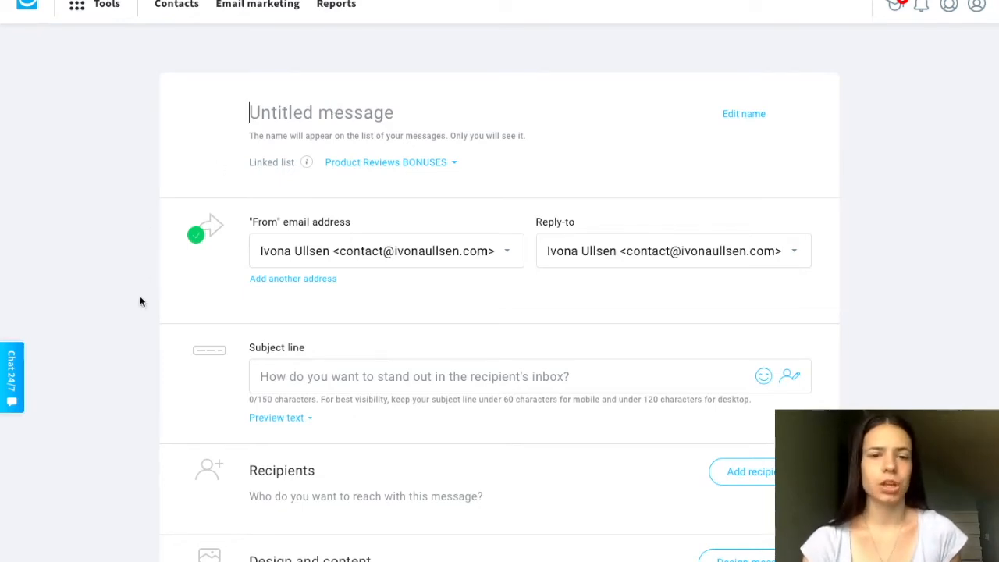
scroll(141, 302, "down", 1)
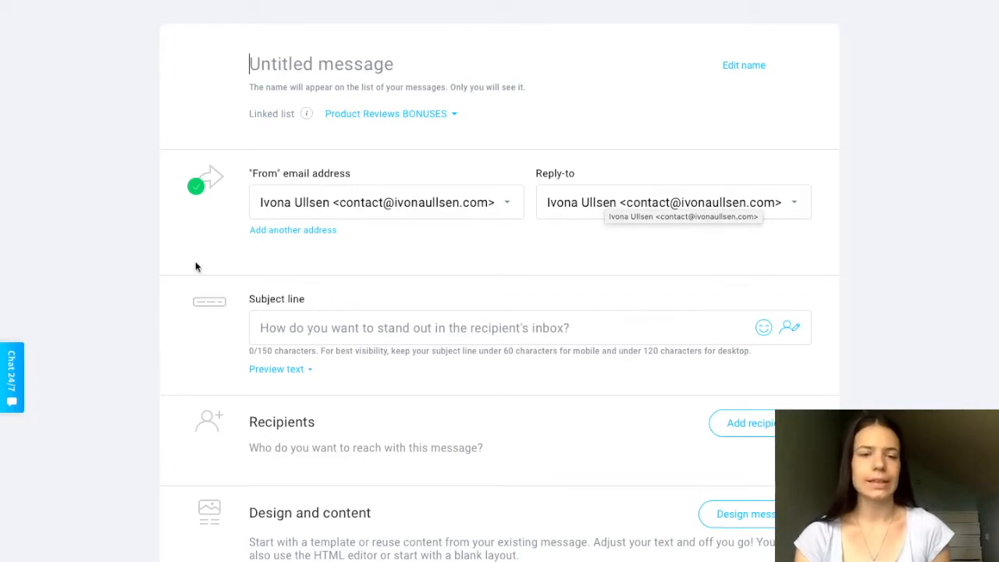
scroll(147, 366, "down", 1)
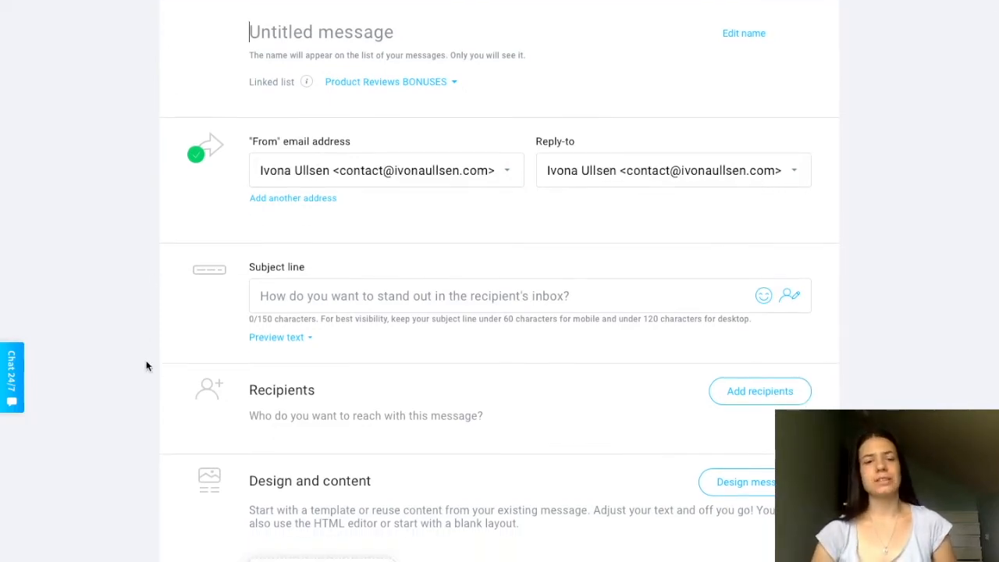
scroll(146, 366, "down", 1)
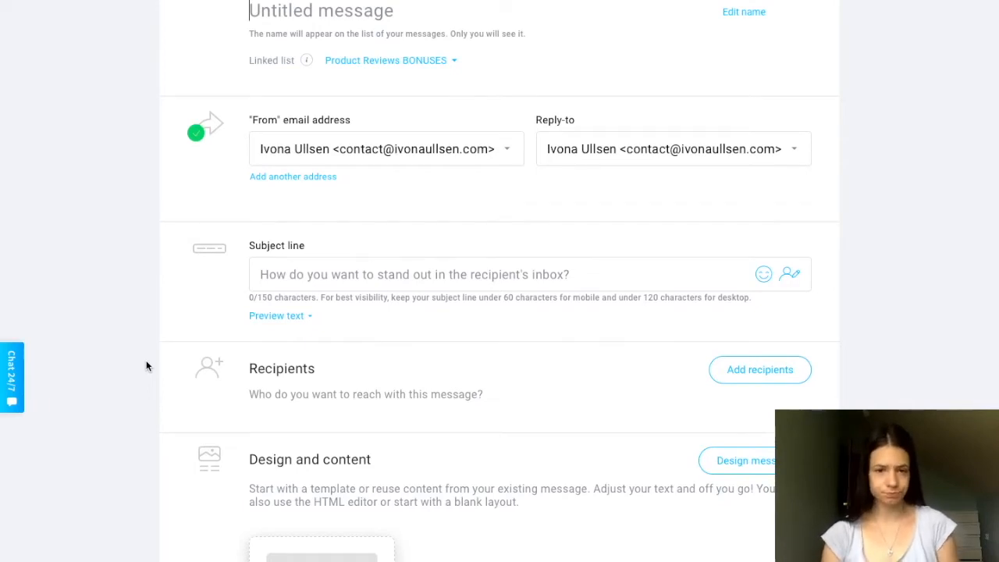
scroll(147, 366, "down", 3)
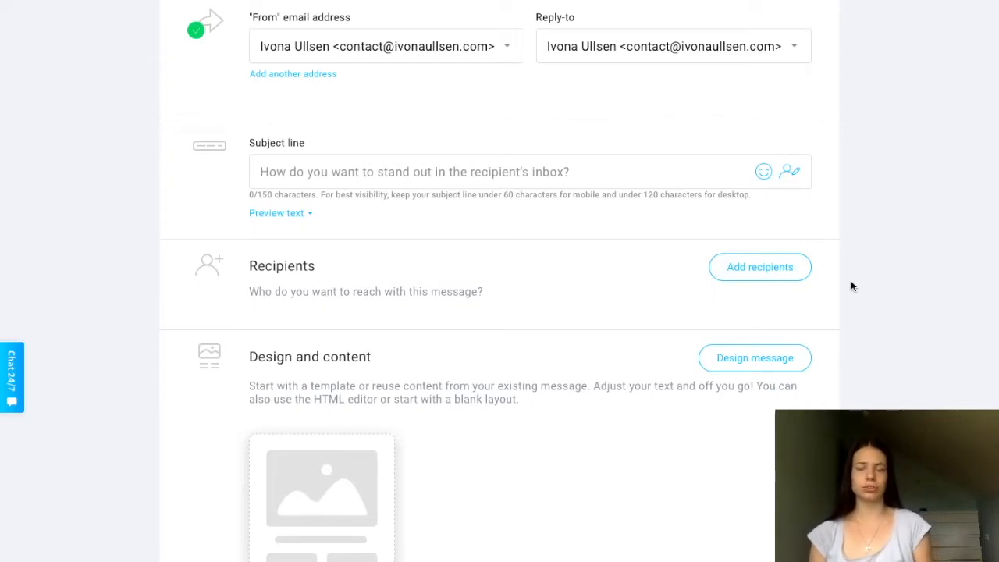
scroll(853, 351, "down", 5)
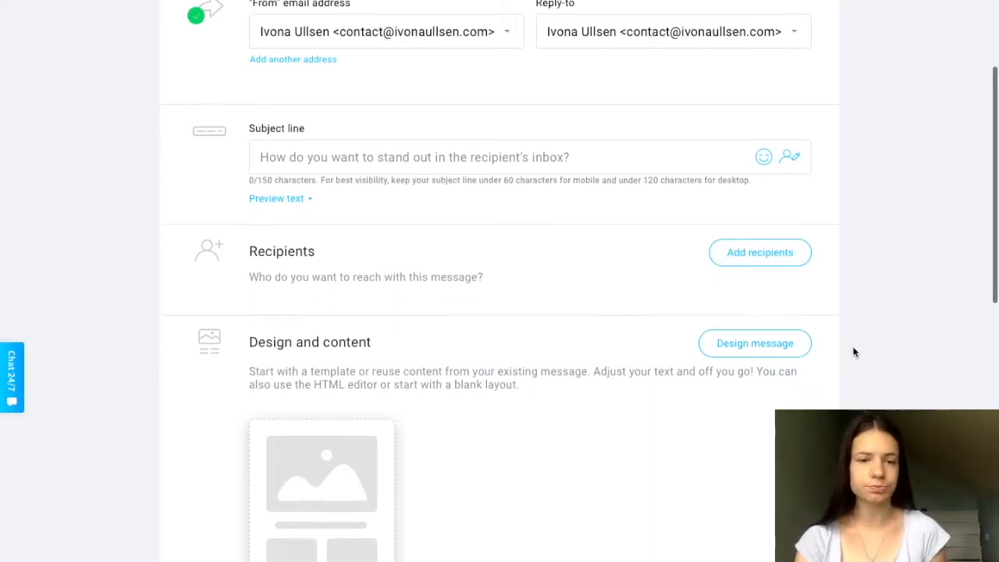
mouse_move(330, 377)
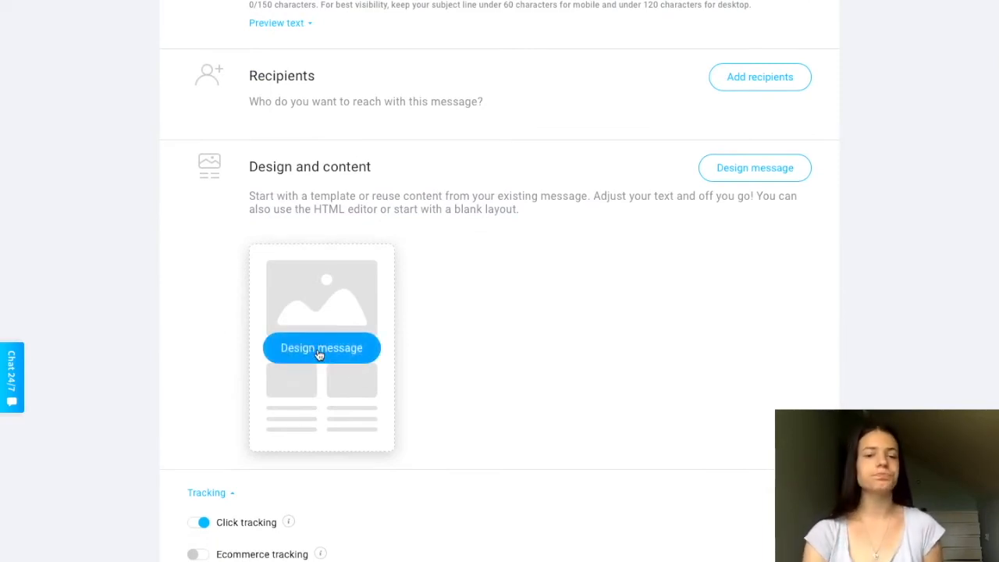
scroll(167, 356, "down", 5)
scroll(151, 330, "down", 2)
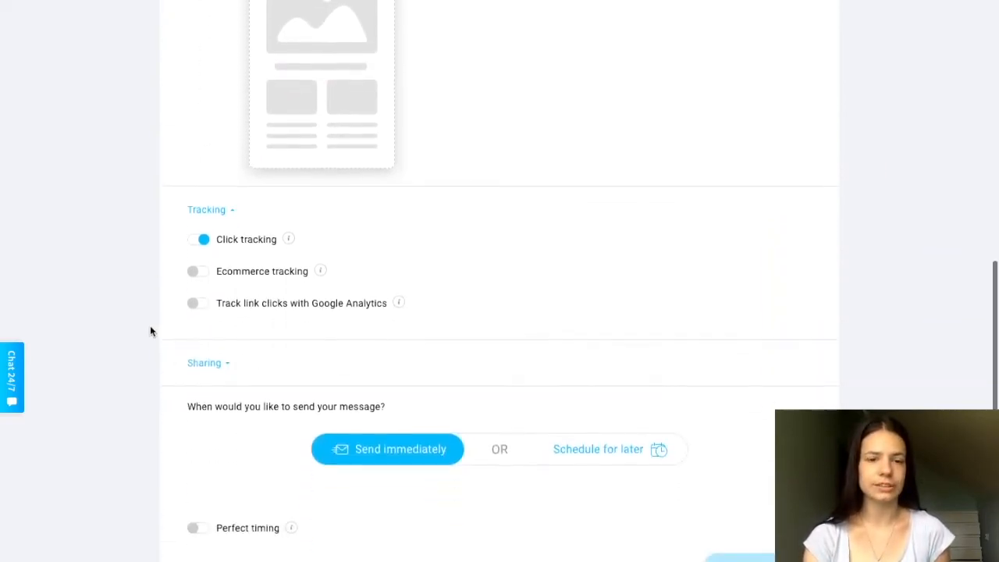
scroll(151, 331, "down", 1)
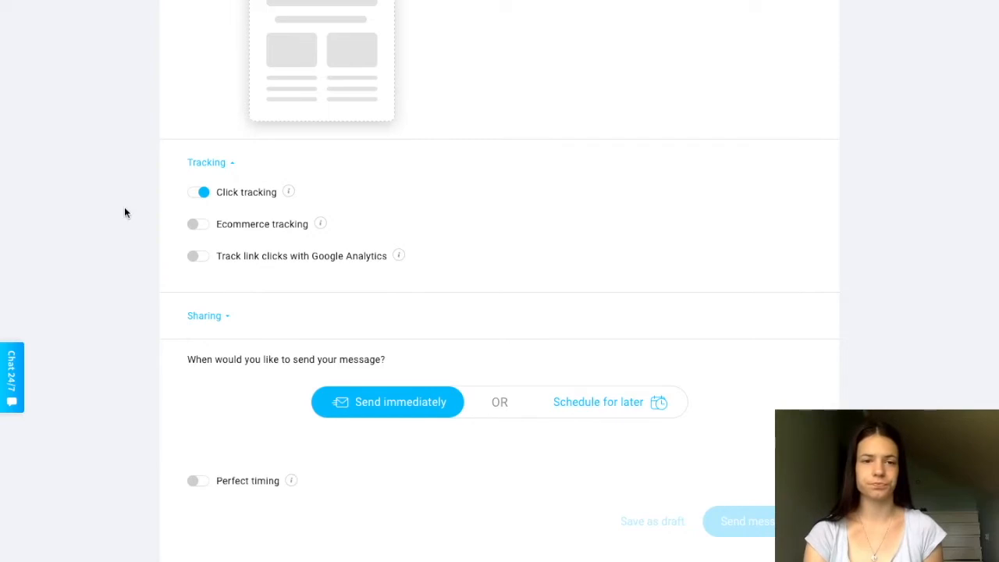
scroll(116, 196, "up", 10)
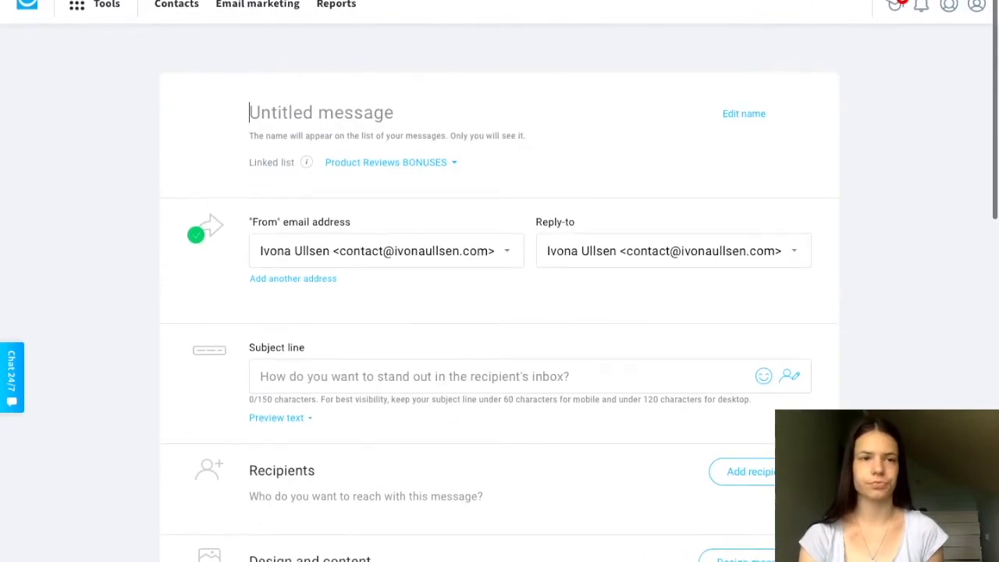
key("alt+Left")
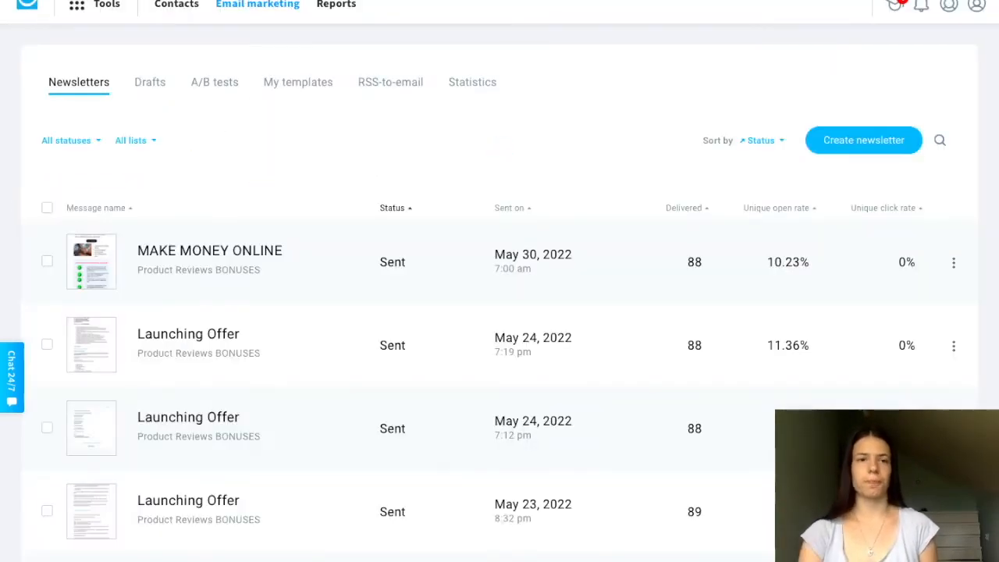
- Look through the email marketing drafts, A/B tests and My templates pages, and try to view RSS-to-email
left_click(146, 85)
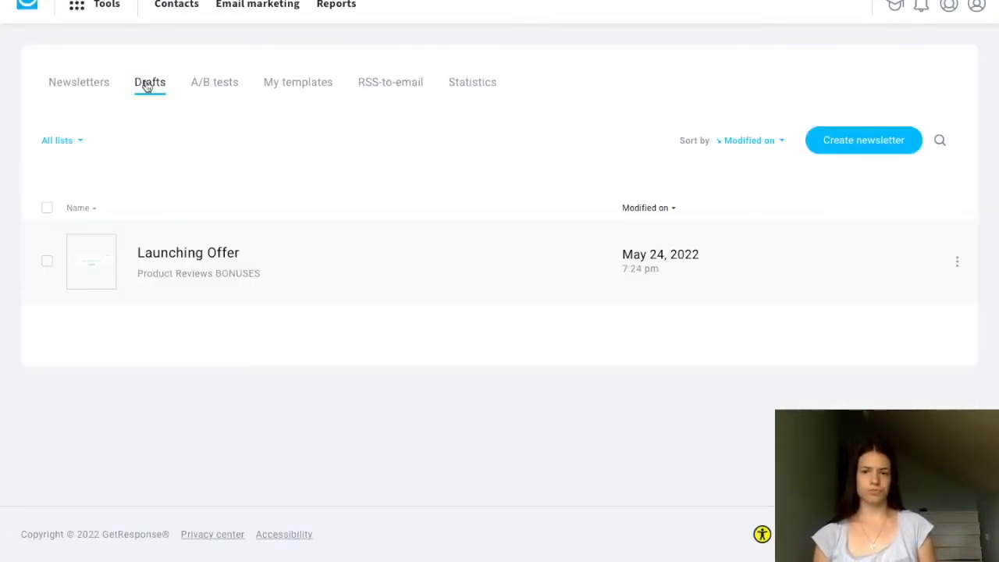
left_click(226, 89)
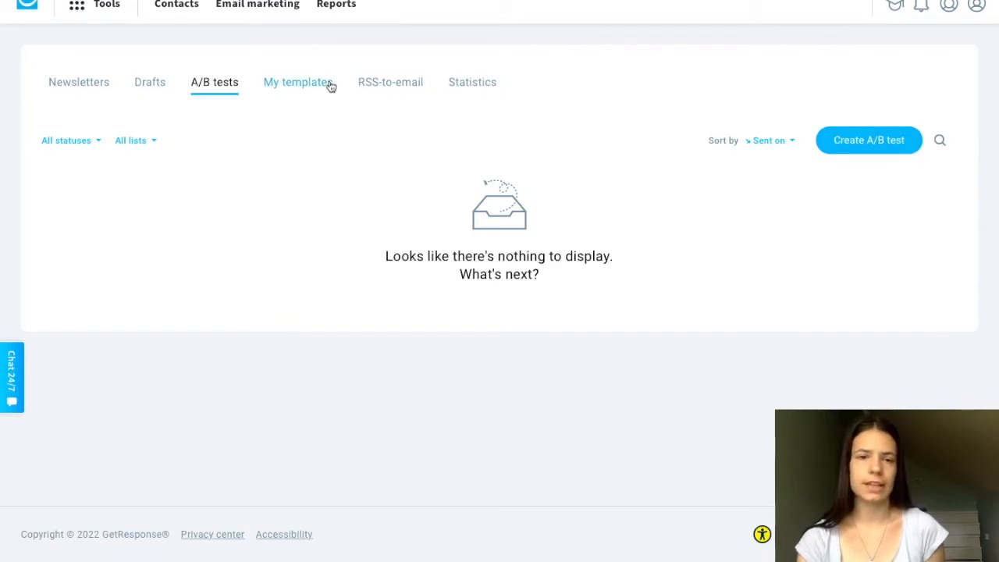
left_click(304, 89)
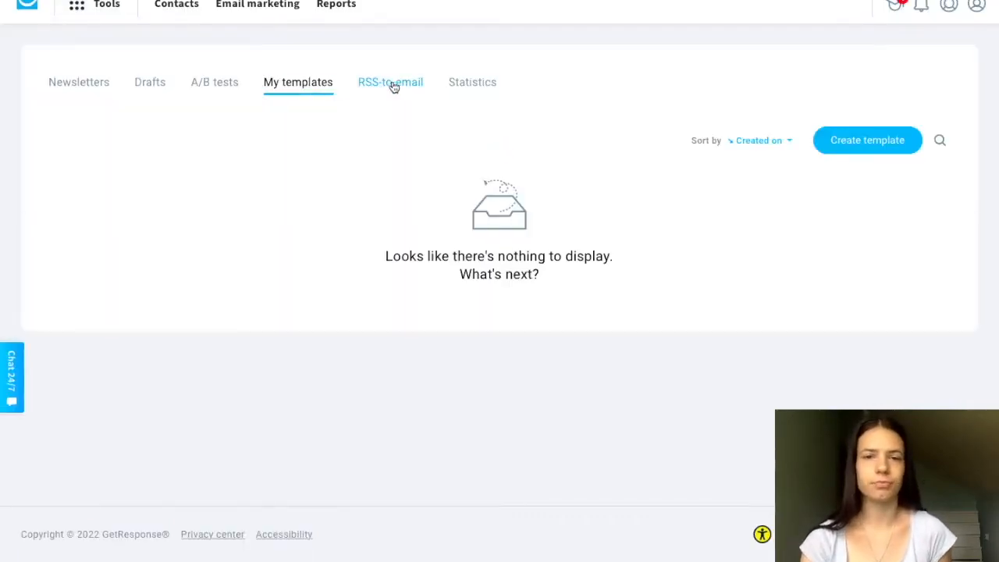
left_click(394, 88)
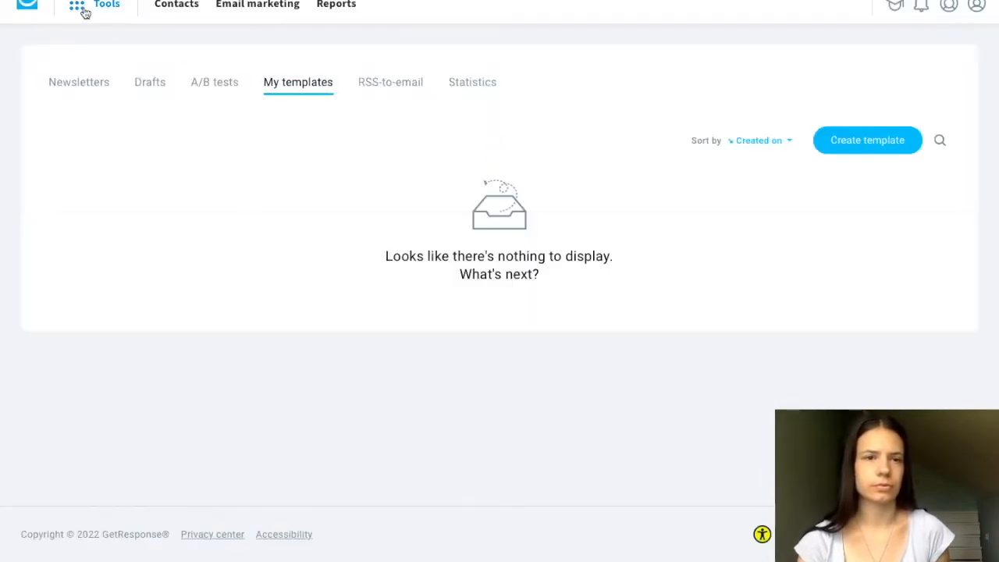
- Start a new autoresponder from the autoresponders section and check its linked list choices, keeping Product Reviews BONUSES
left_click(78, 8)
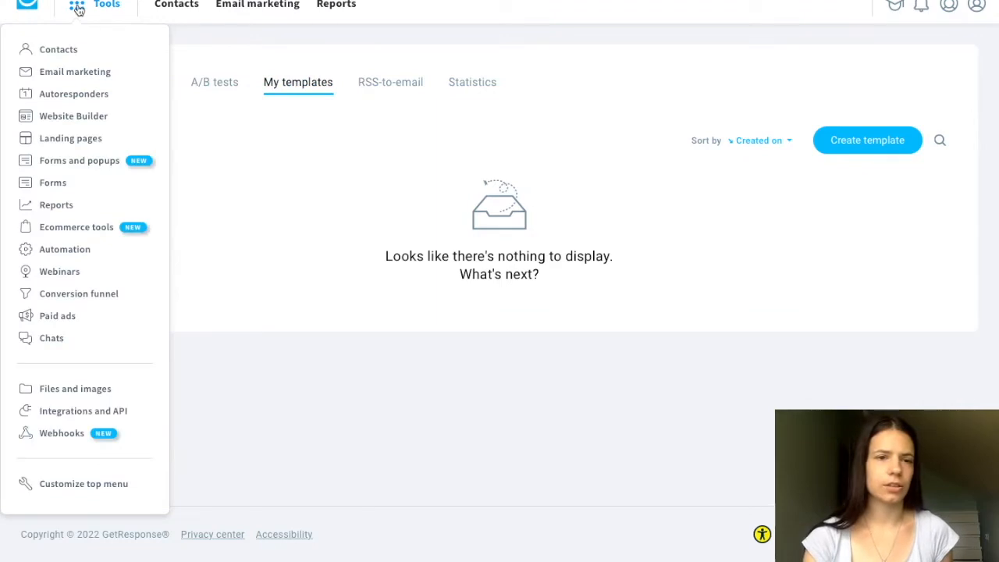
left_click(69, 94)
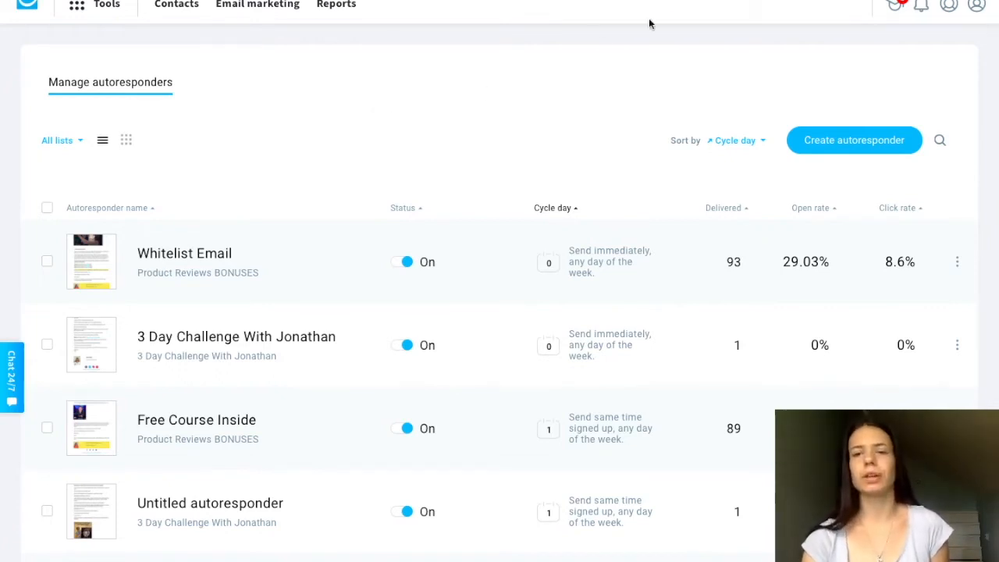
left_click(836, 143)
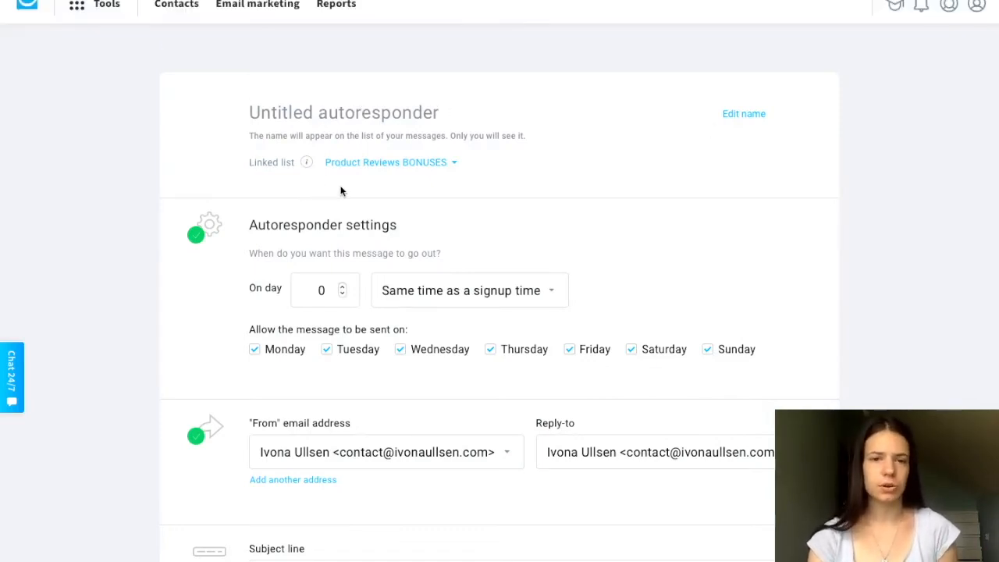
left_click(378, 162)
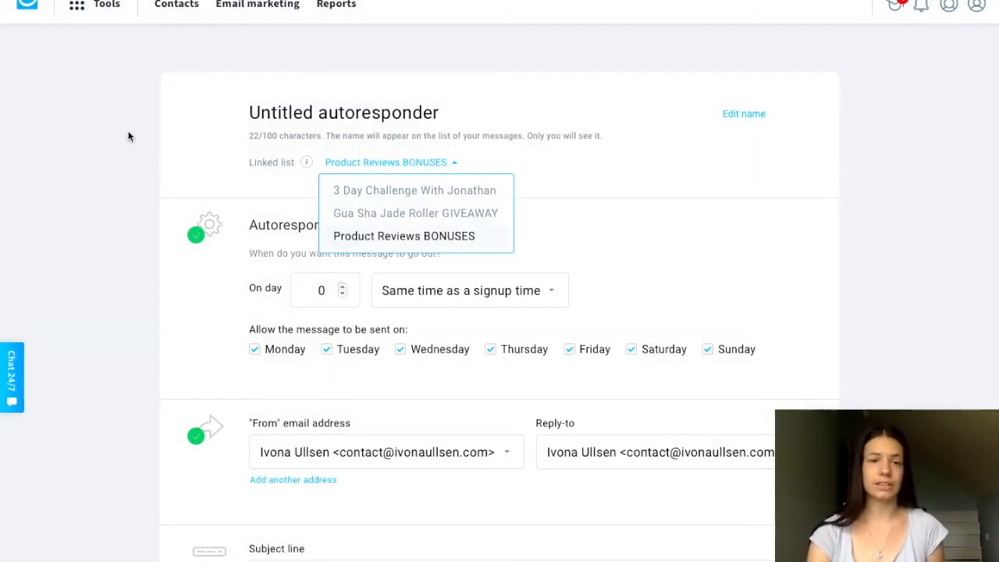
left_click(127, 134)
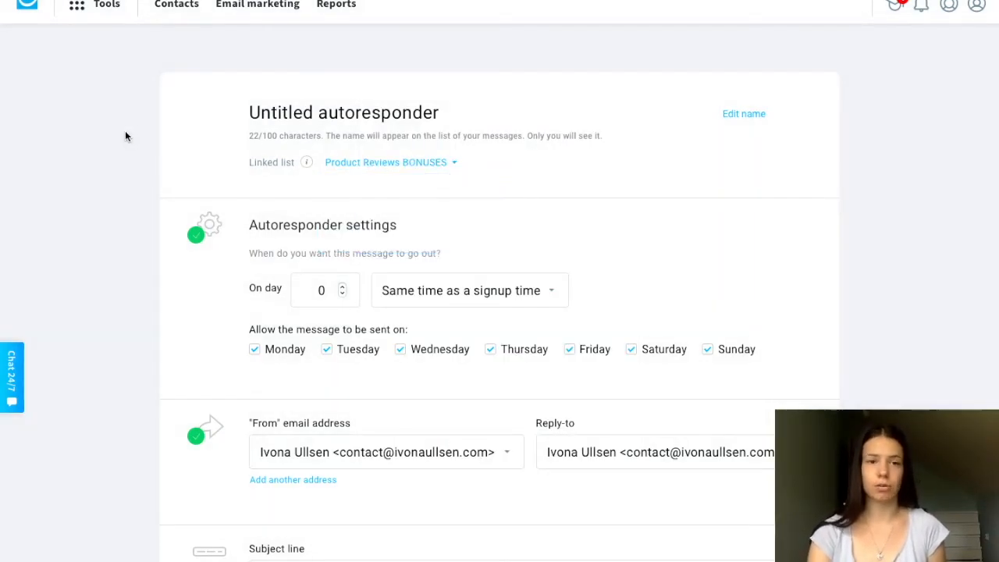
- Set the autoresponder to go out on day 1 and review its sender, subject line and design sections
scroll(212, 305, "down", 1)
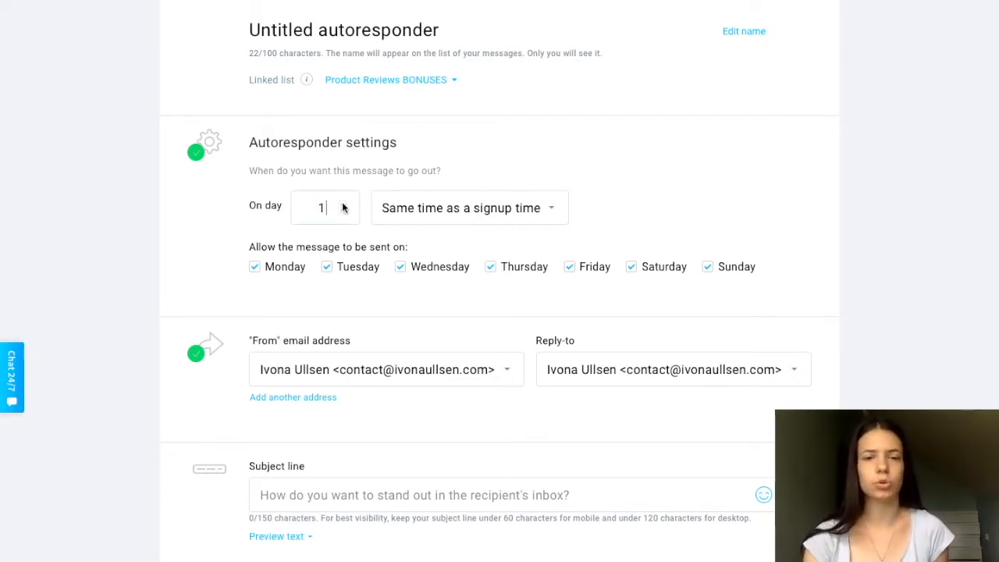
left_click(343, 207)
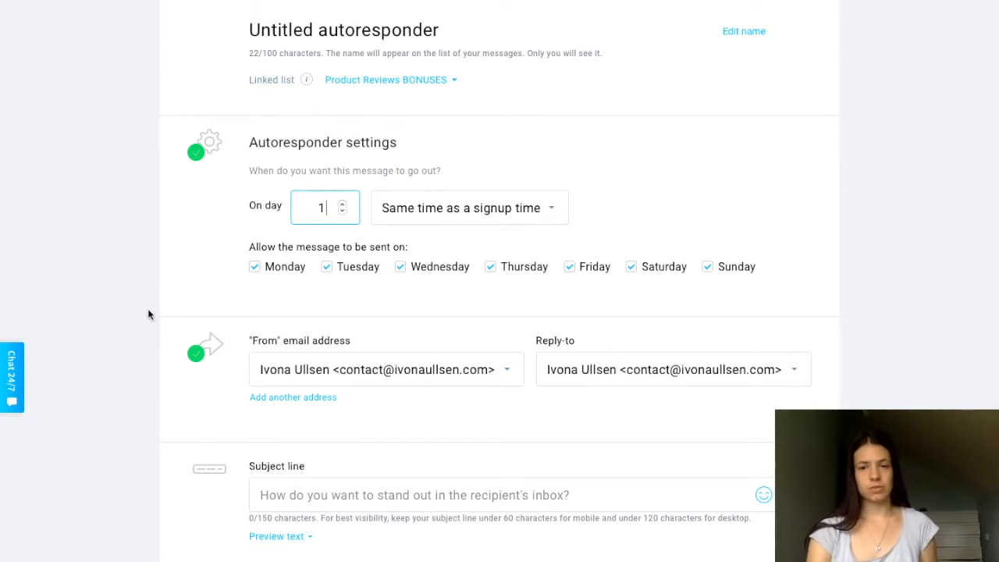
scroll(148, 314, "down", 3)
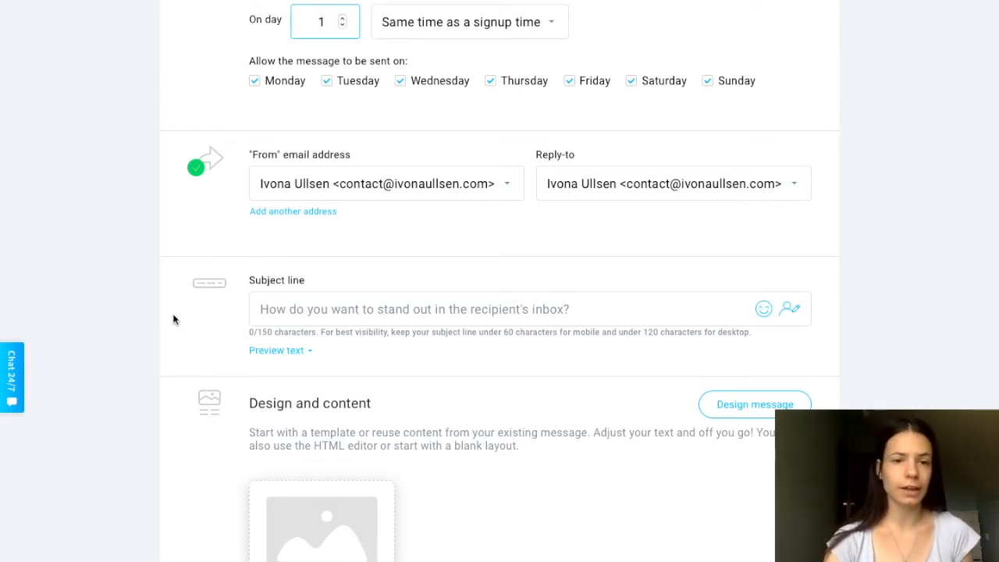
scroll(149, 362, "down", 4)
mouse_move(330, 297)
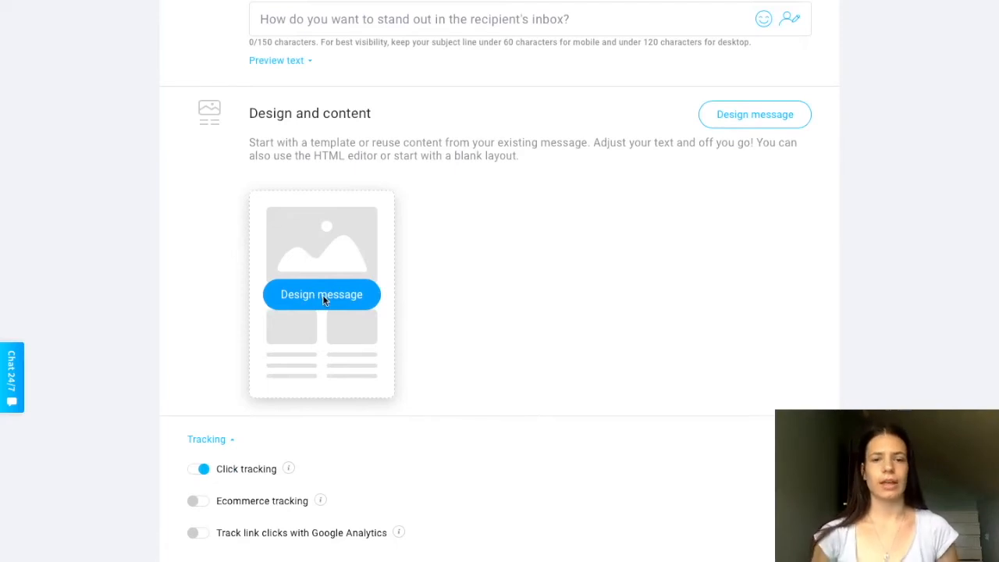
- Open the autoresponder's message design page and browse the predesigned templates
left_click(323, 296)
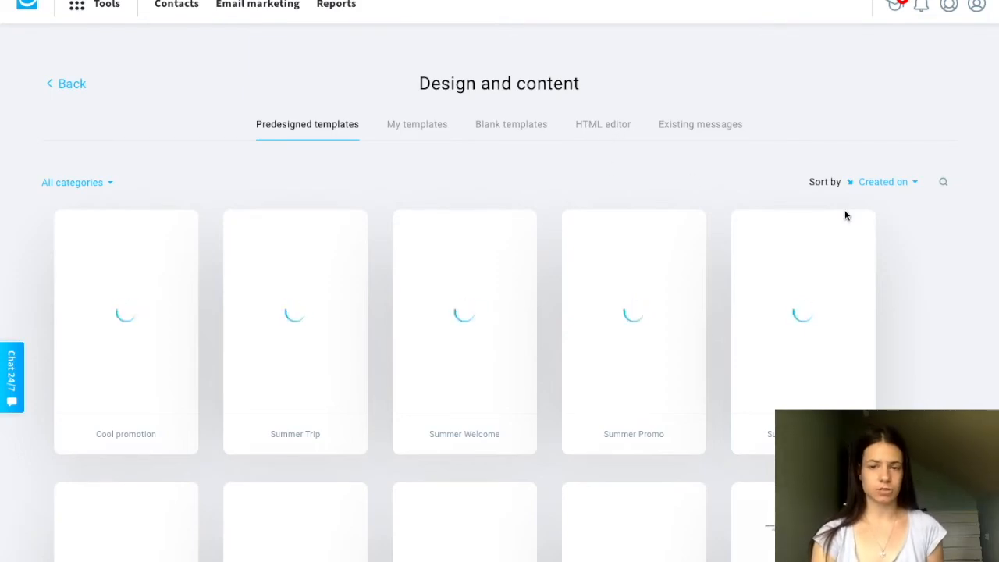
scroll(938, 338, "down", 10)
scroll(937, 341, "down", 9)
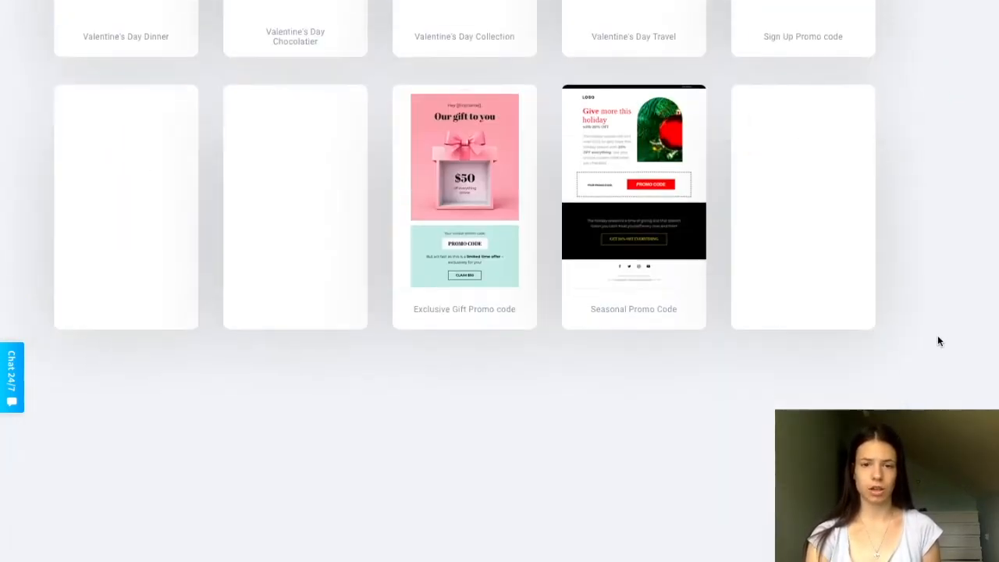
scroll(938, 341, "down", 4)
scroll(939, 341, "up", 20)
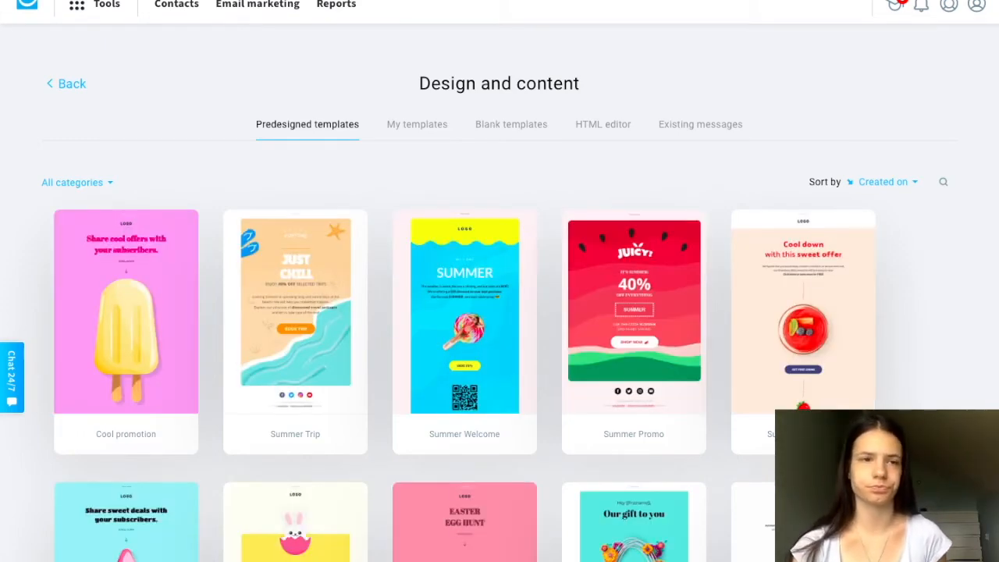
- View the blank template layouts for the autoresponder message, including 1 column and Blank template
left_click(494, 128)
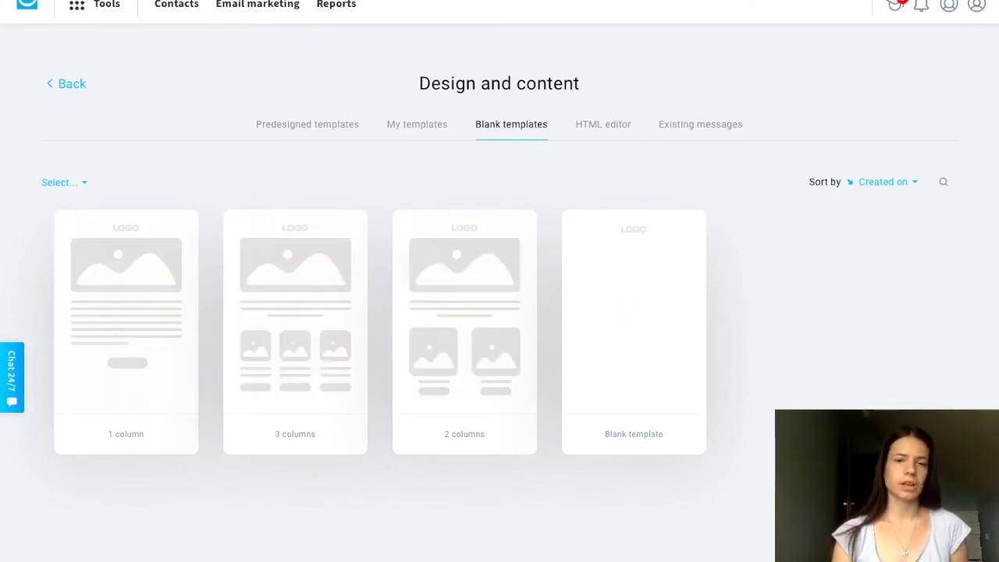
mouse_move(145, 320)
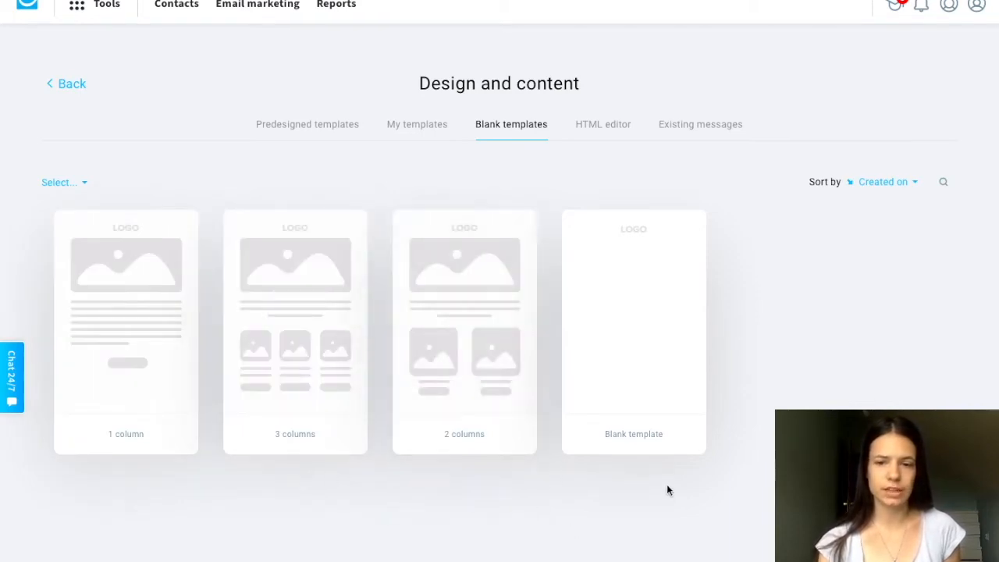
mouse_move(658, 328)
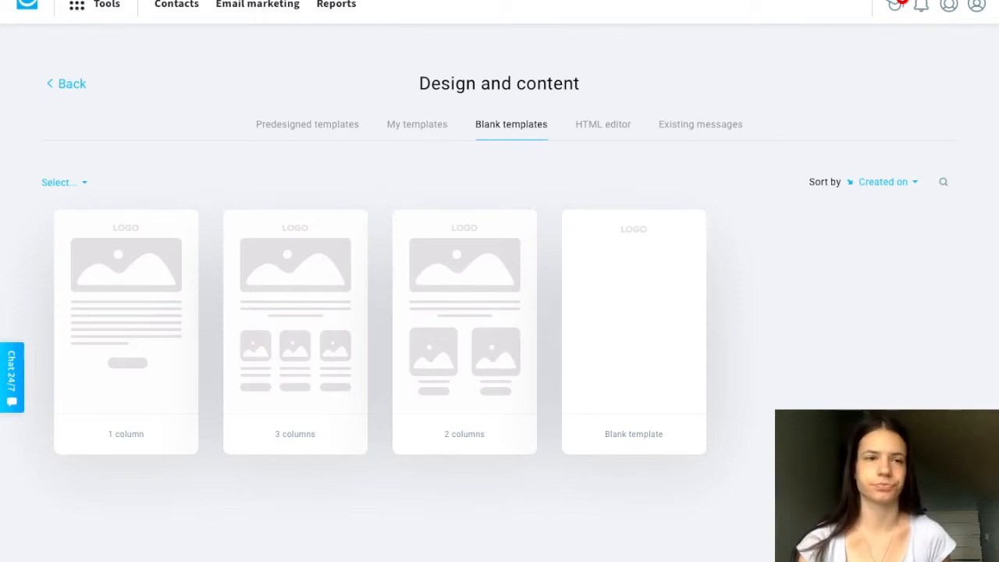
- Try to open the Website Builder tool, making a second attempt at loading it
left_click(81, 7)
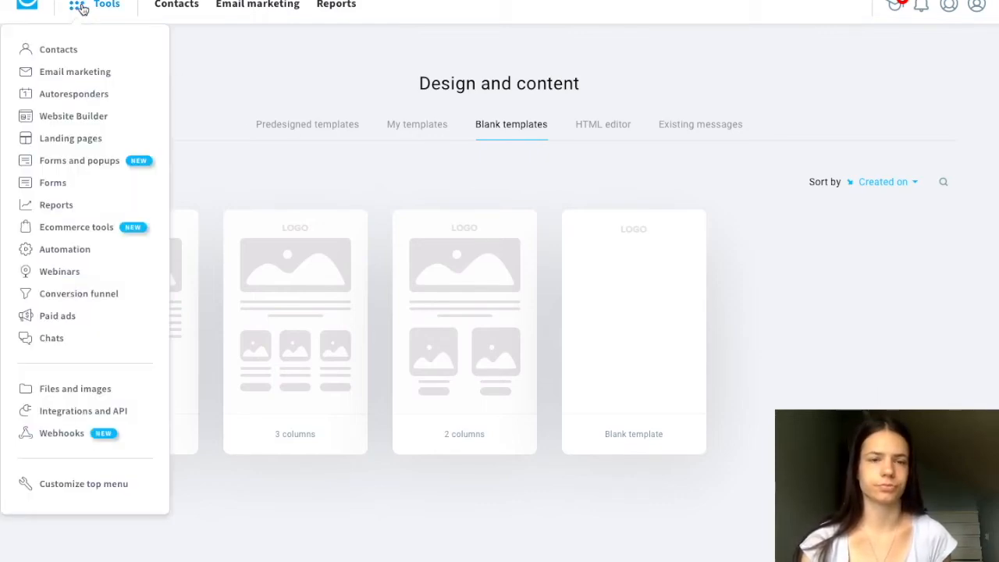
left_click(69, 124)
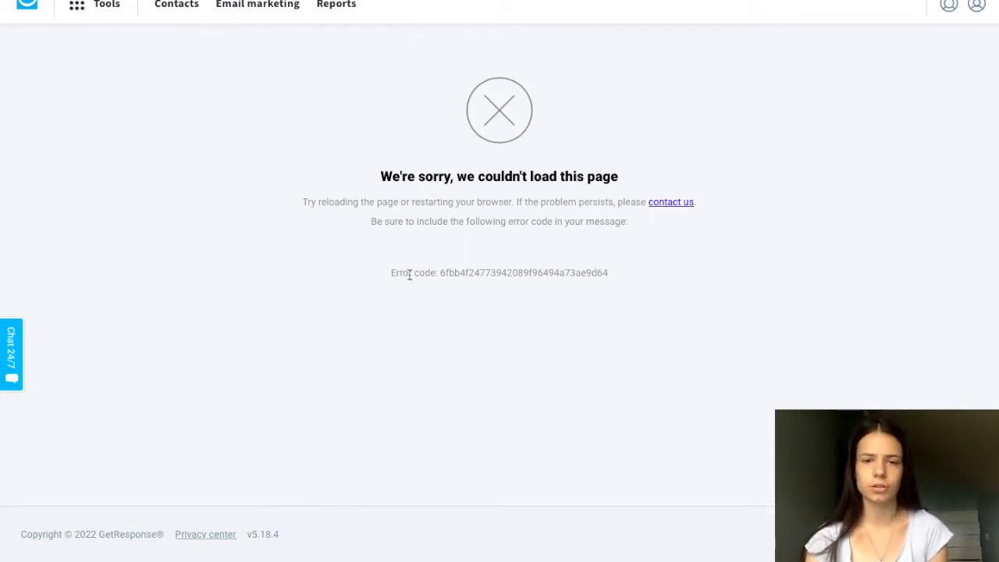
left_click(87, 5)
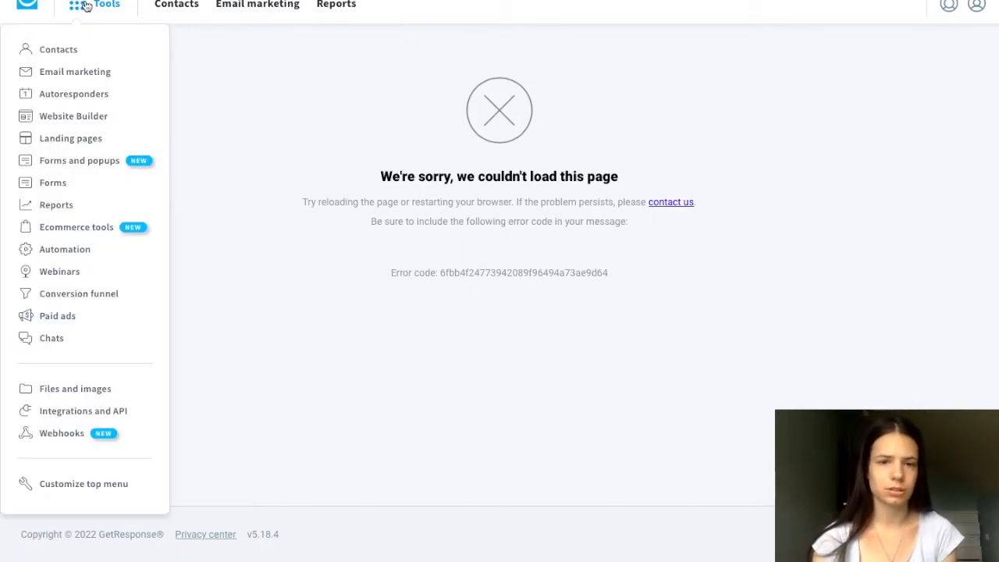
left_click(71, 117)
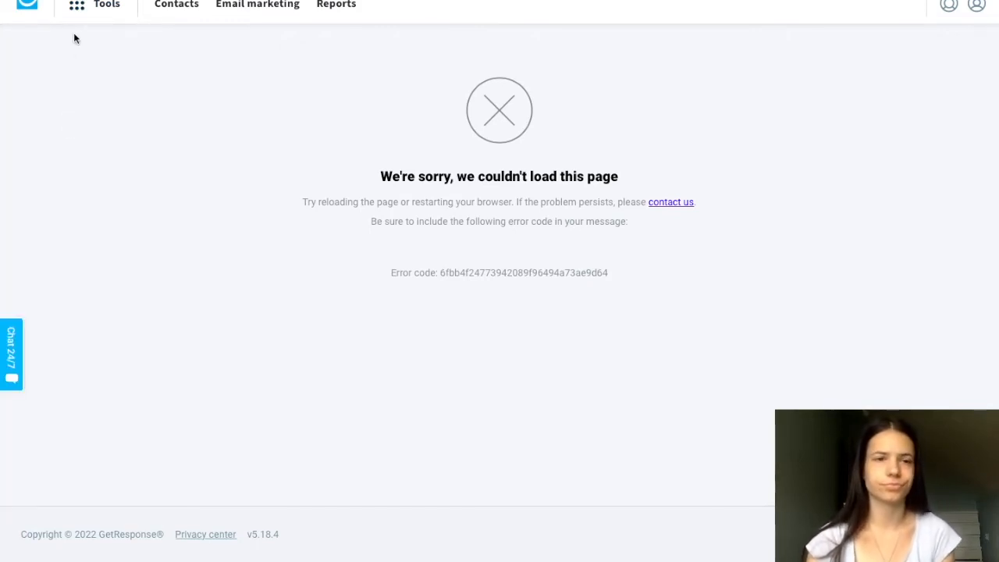
- Open the landing pages overview and start creating a new landing page
left_click(77, 8)
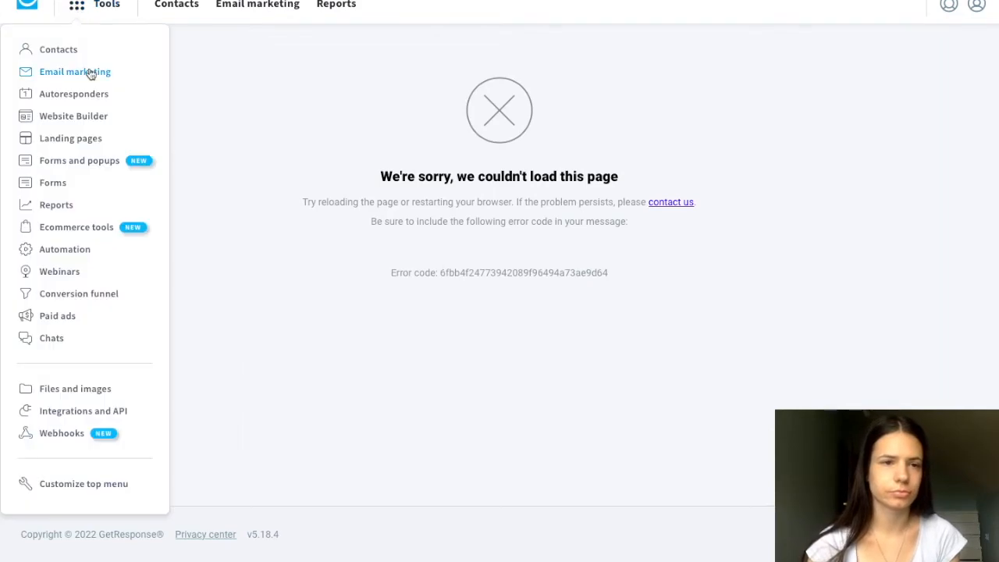
left_click(63, 144)
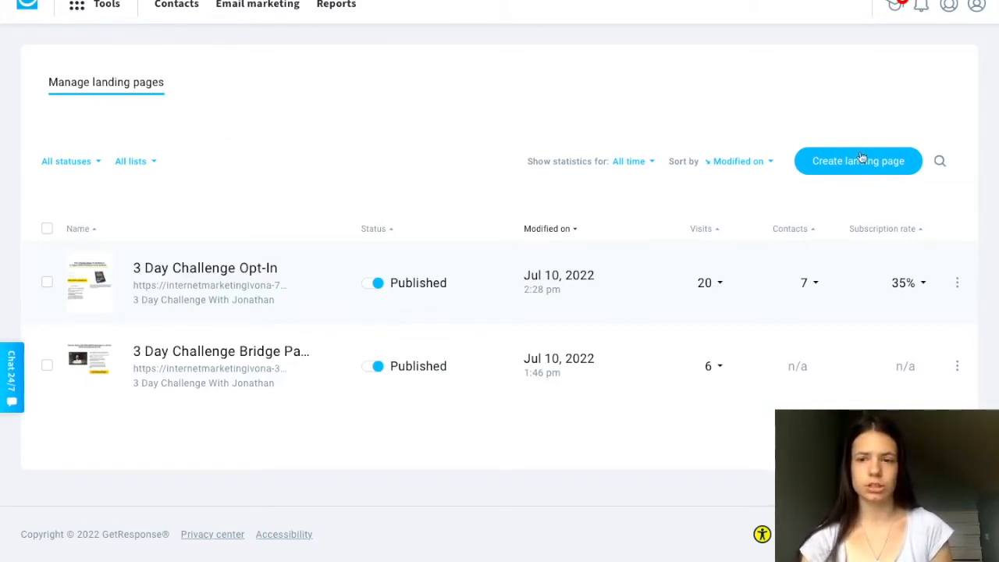
left_click(859, 177)
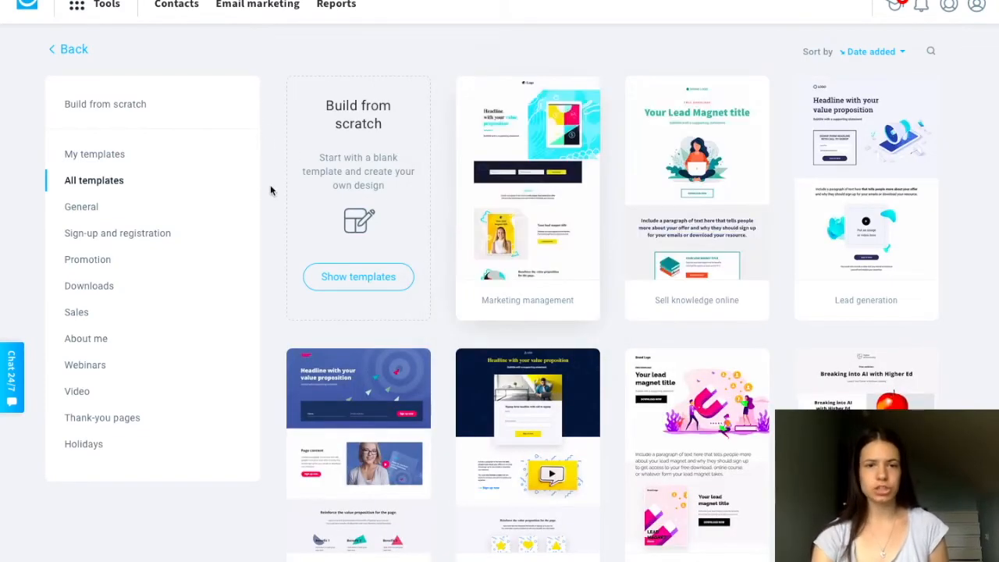
- Browse the full gallery of landing page templates and review the template categories
scroll(270, 205, "down", 15)
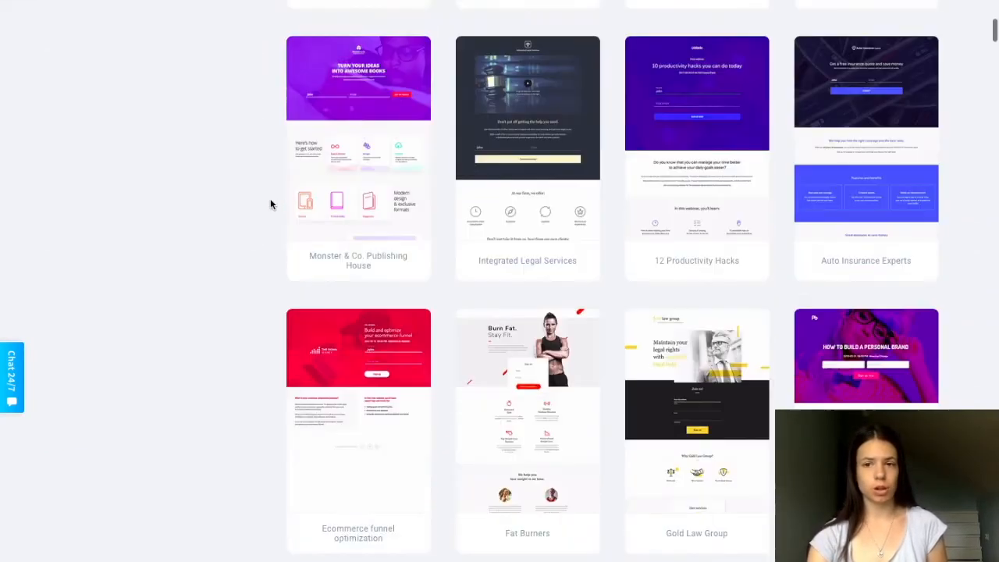
scroll(270, 204, "down", 15)
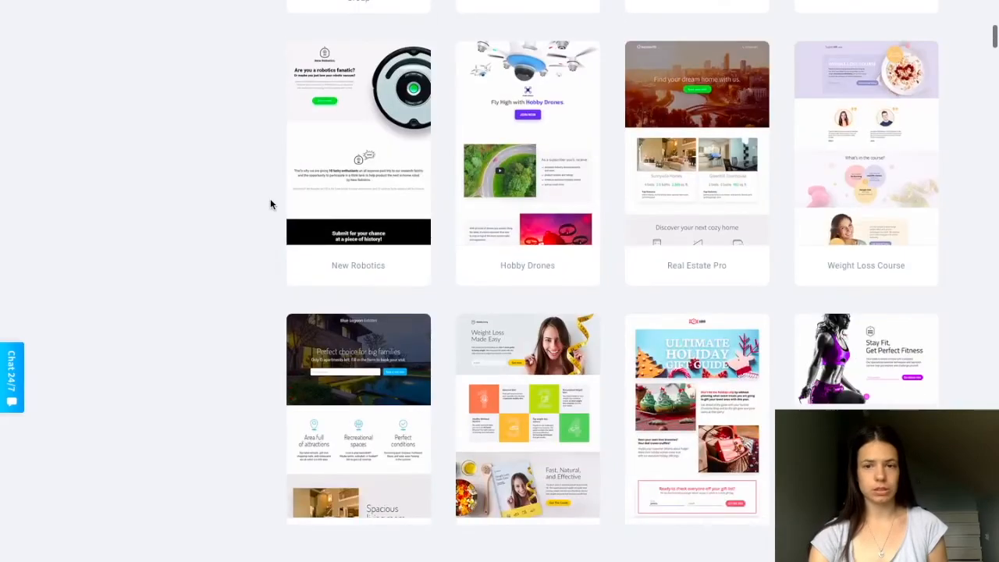
scroll(270, 205, "down", 12)
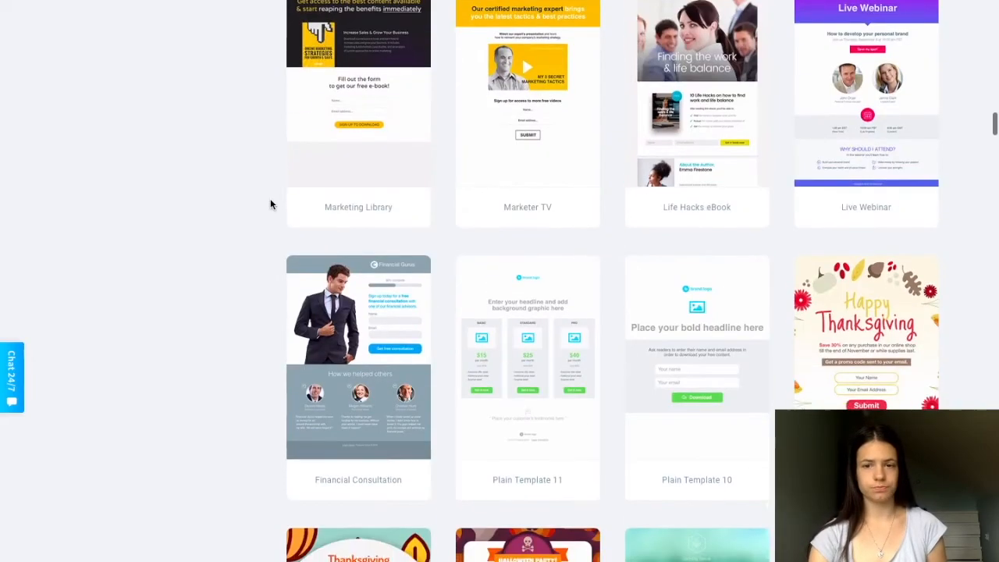
scroll(270, 204, "down", 15)
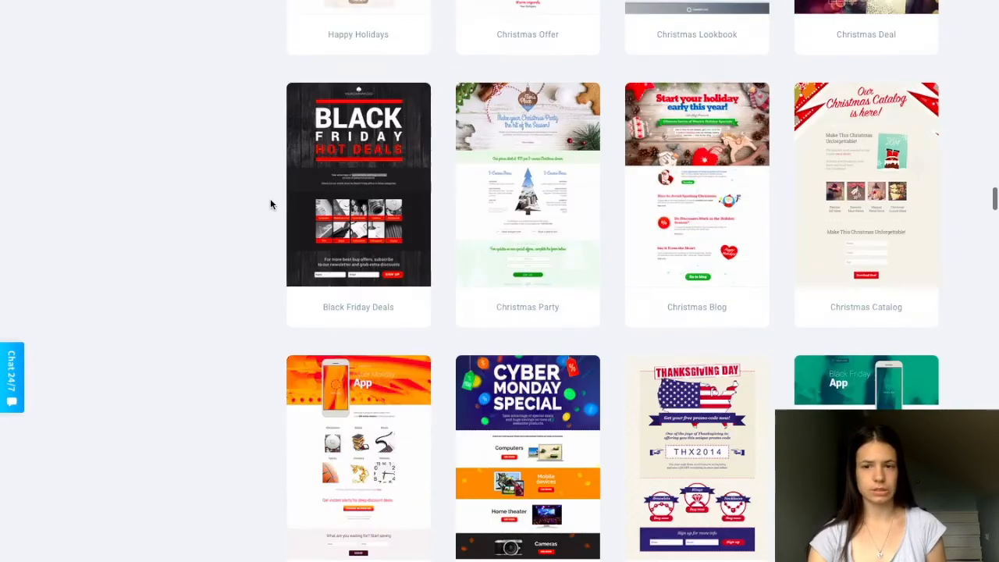
scroll(271, 204, "down", 10)
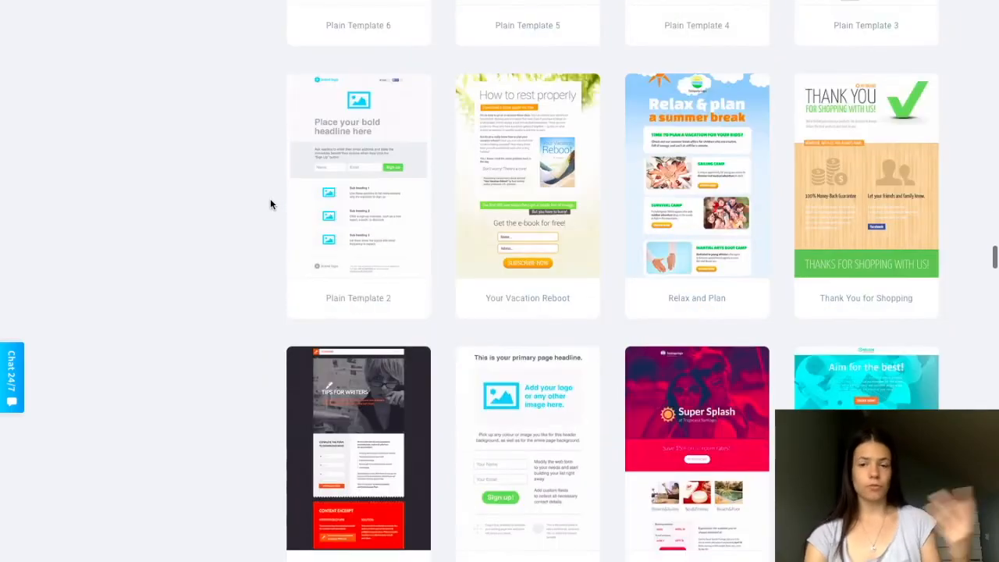
scroll(270, 205, "down", 18)
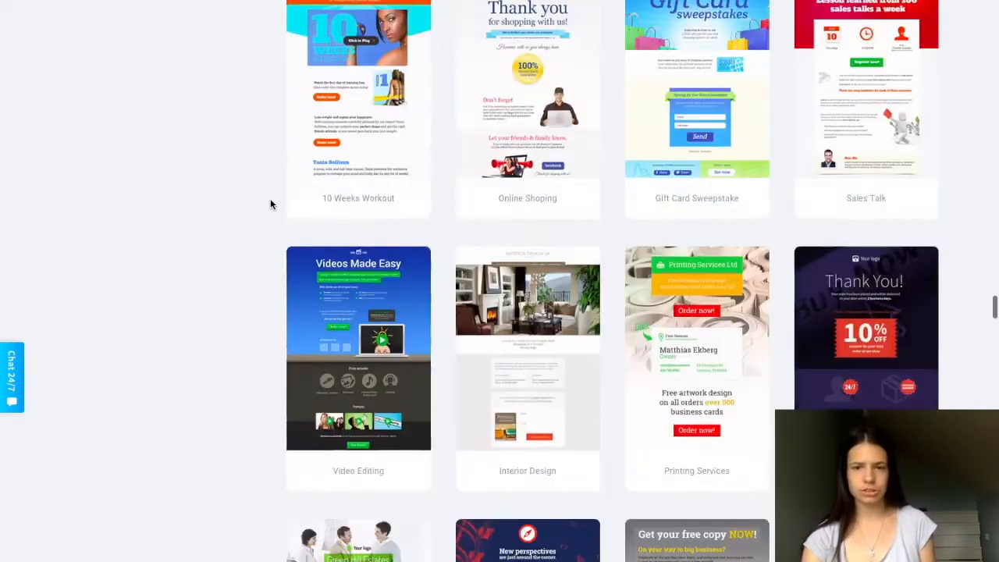
scroll(270, 204, "down", 11)
scroll(270, 205, "up", 20)
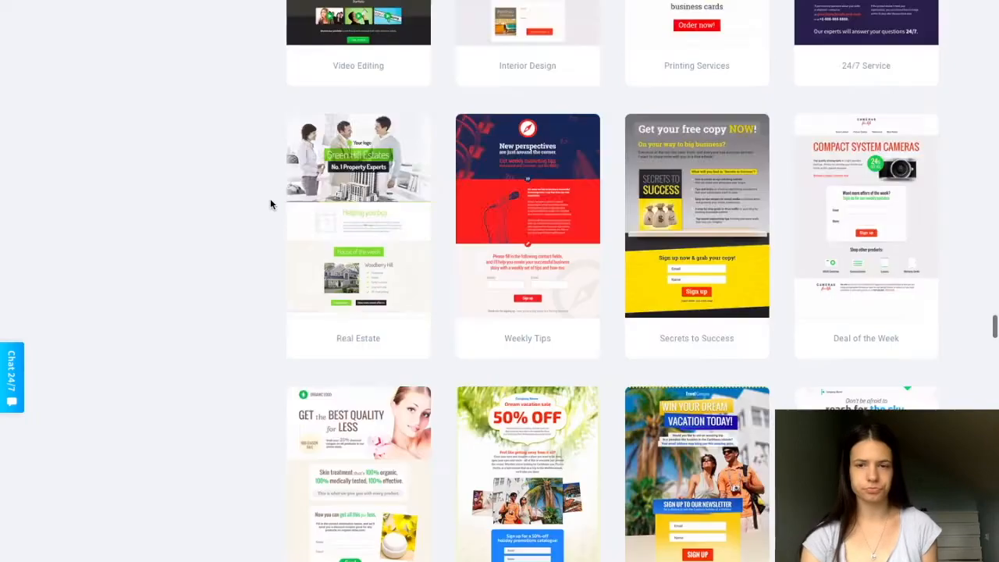
scroll(270, 202, "down", 1)
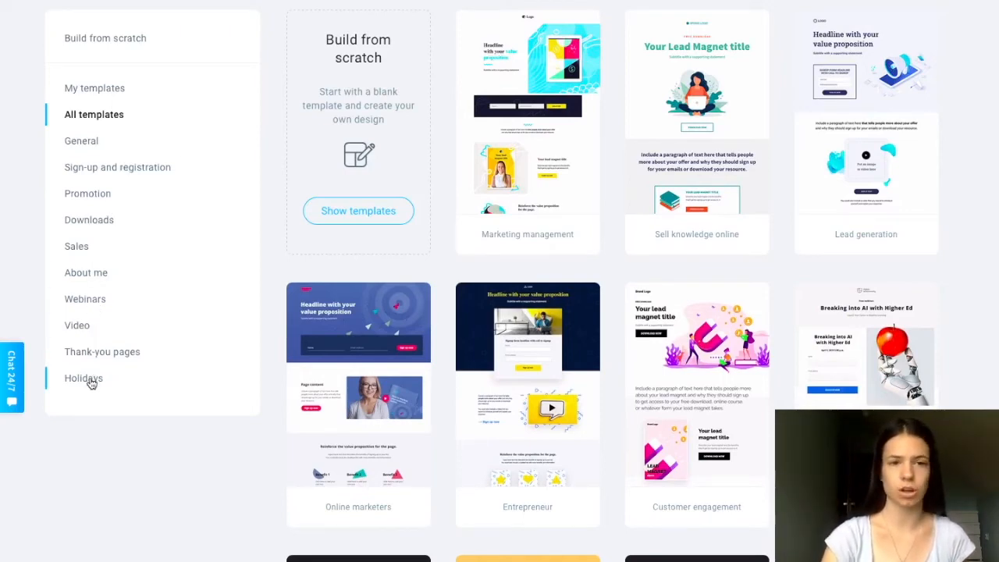
scroll(265, 101, "up", 1)
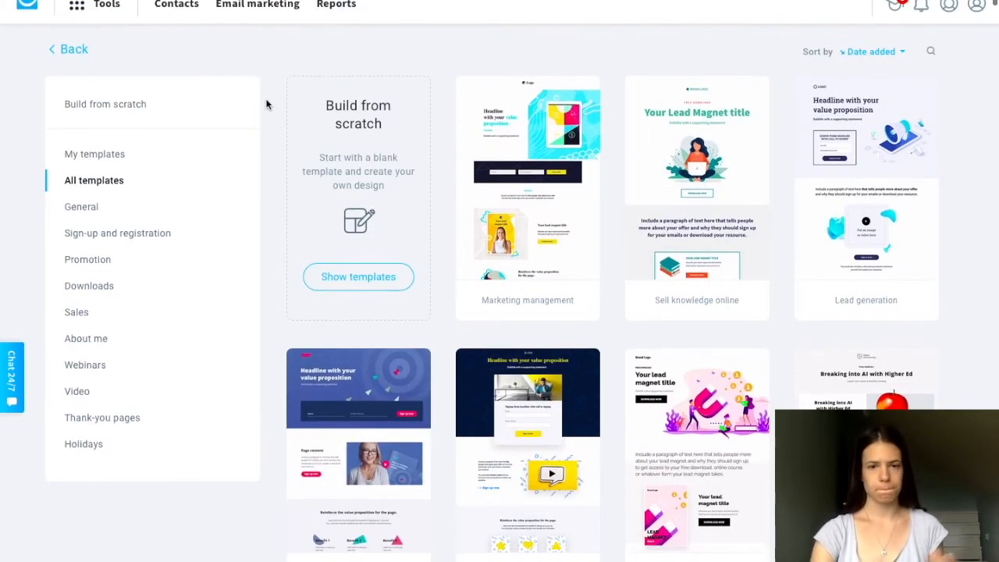
- Return to the landing pages list and open the options of the 3 Day Challenge Opt-In page
left_click(67, 53)
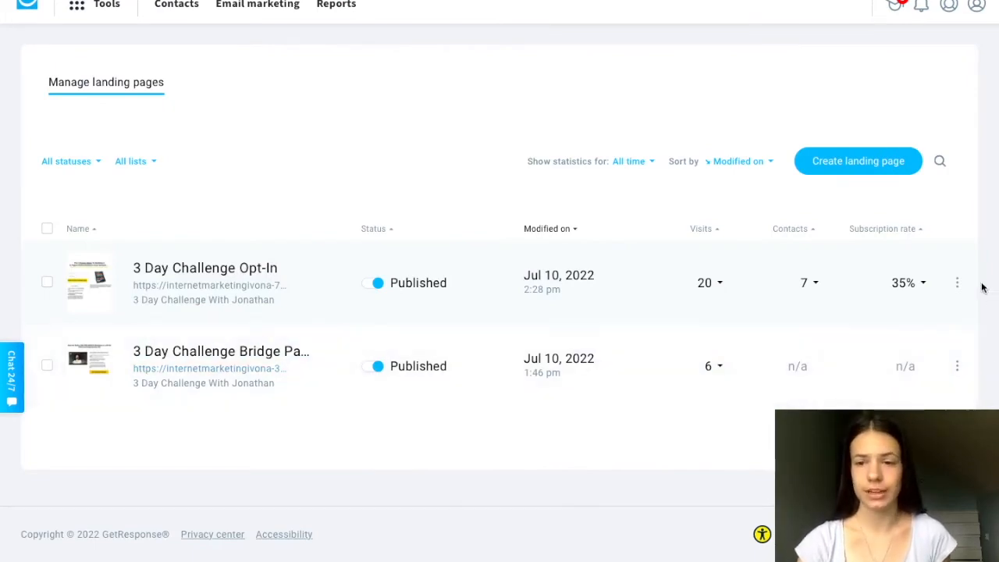
left_click(958, 283)
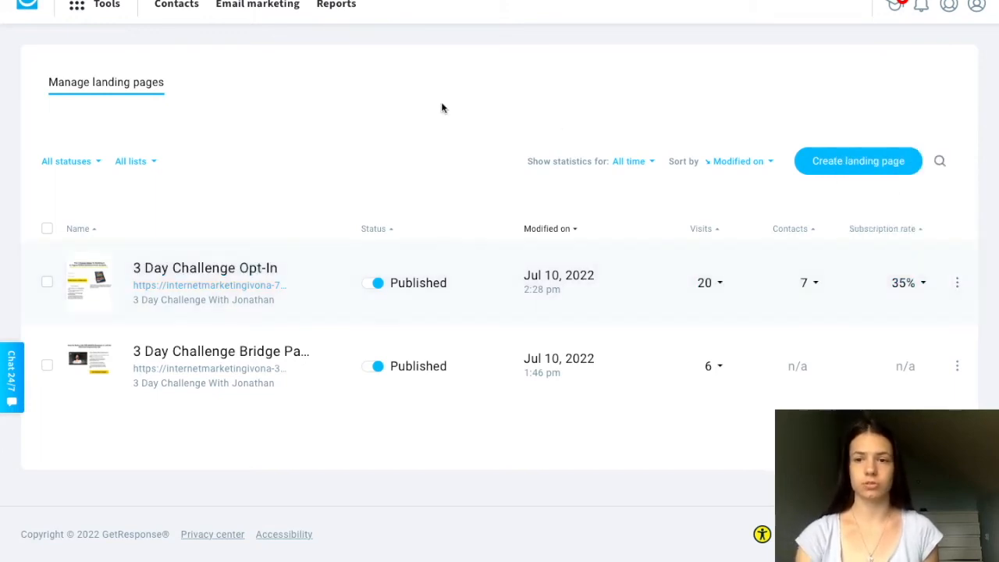
- Open the Forms and popups tool, view the display choices for a new message, and cancel the creation
left_click(79, 10)
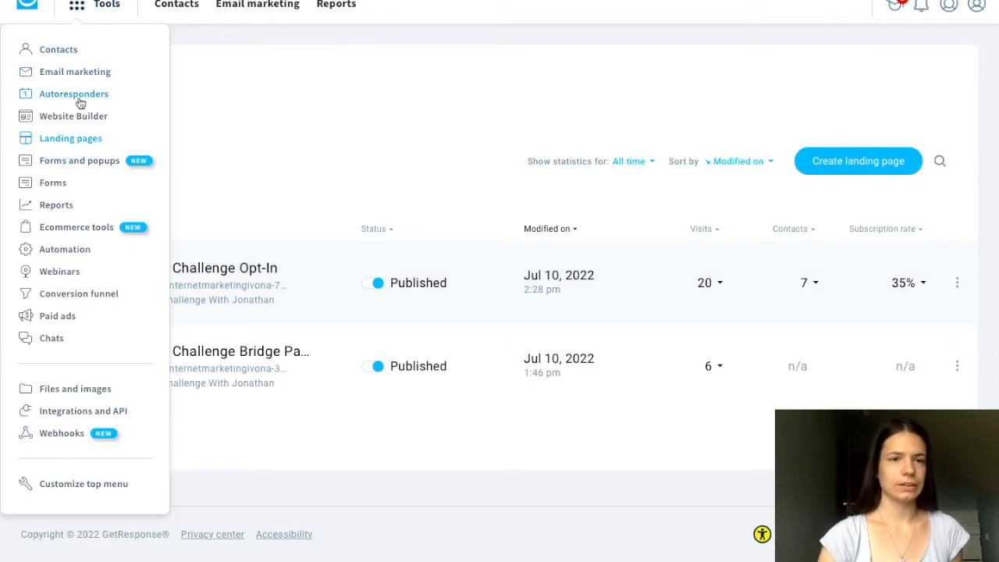
left_click(72, 164)
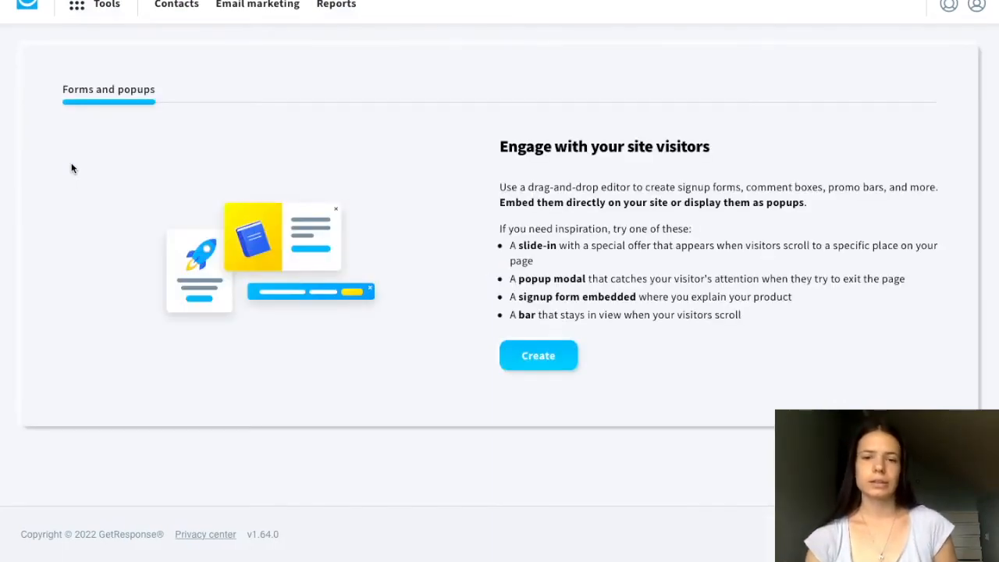
left_click(535, 356)
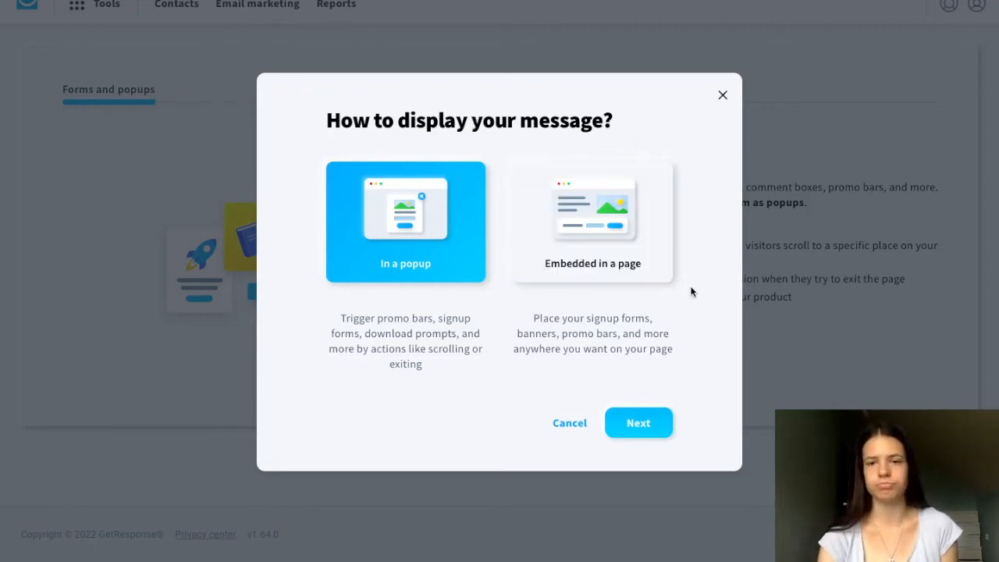
left_click(570, 423)
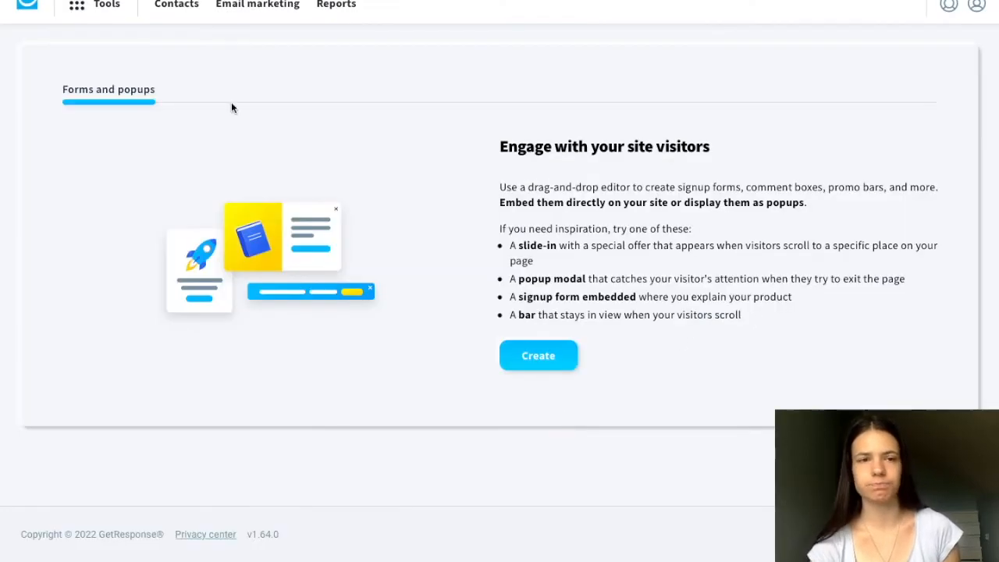
- Open the Forms tool and look through the list of published forms
left_click(78, 8)
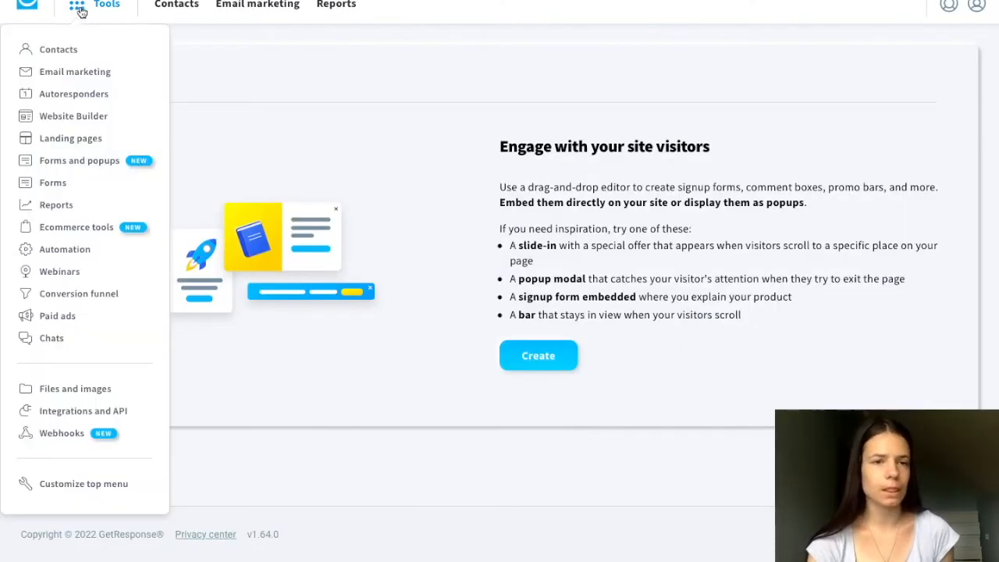
left_click(54, 184)
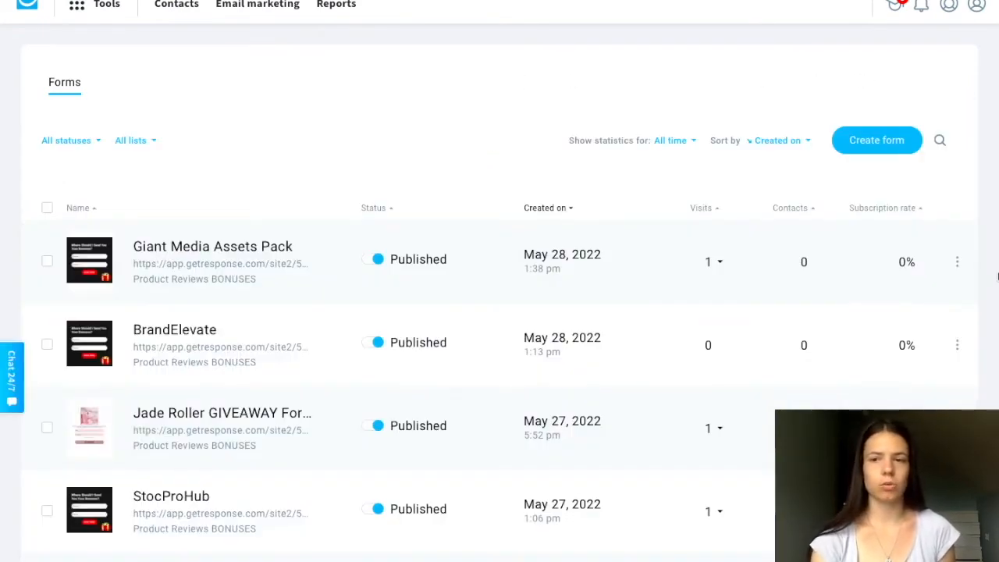
scroll(983, 346, "down", 8)
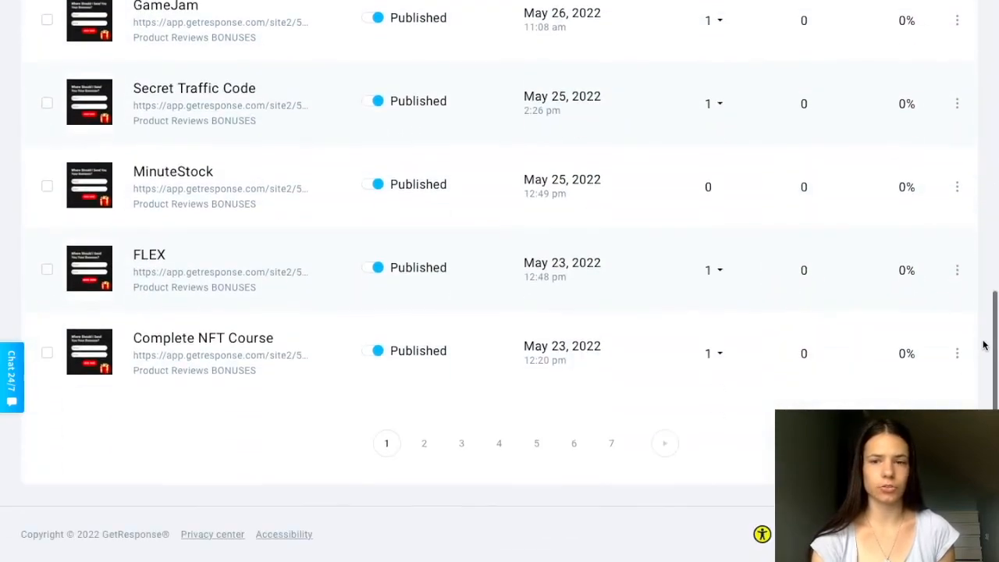
scroll(983, 346, "up", 8)
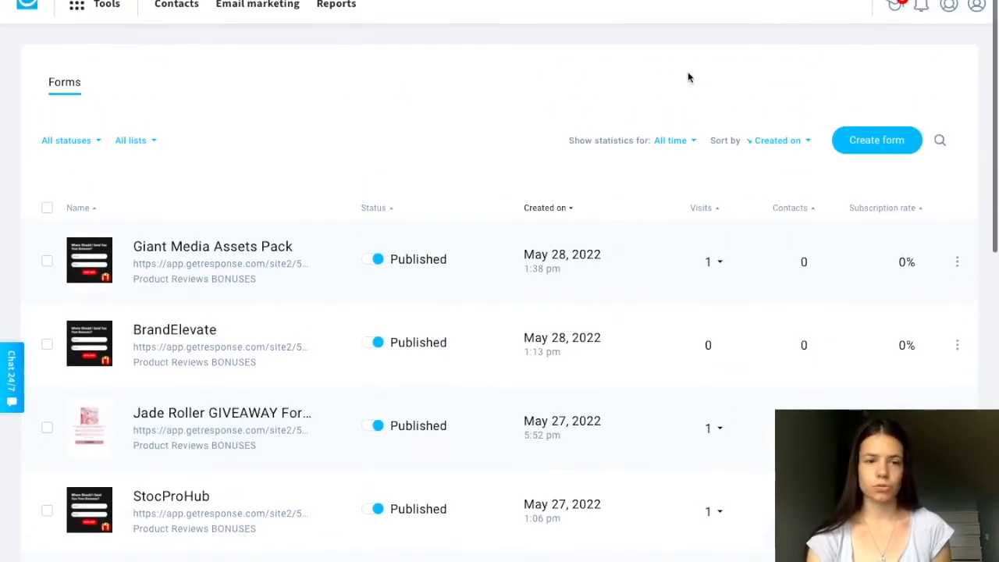
- Start creating a new form and browse the List Builder Wizard's form templates
left_click(873, 148)
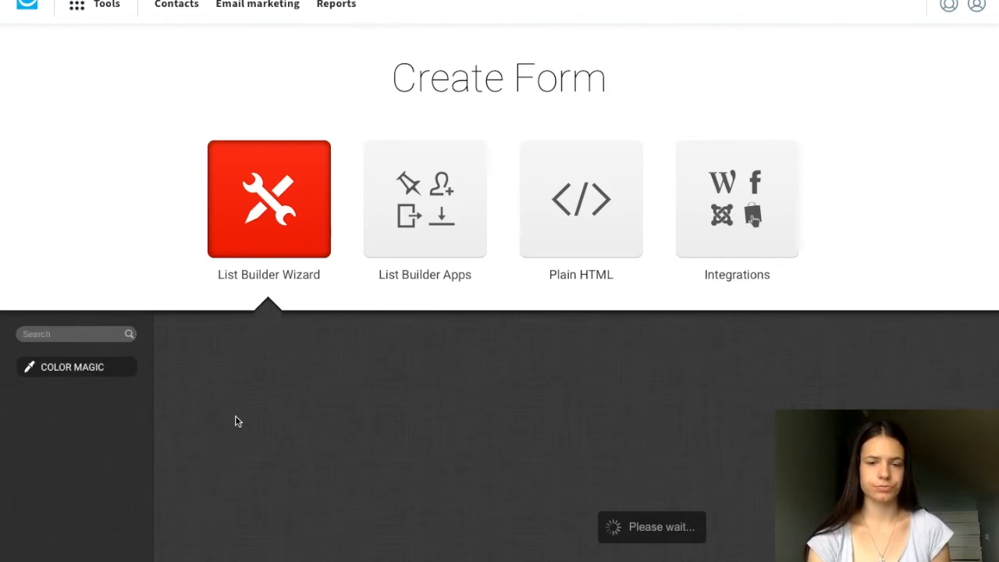
scroll(235, 415, "down", 4)
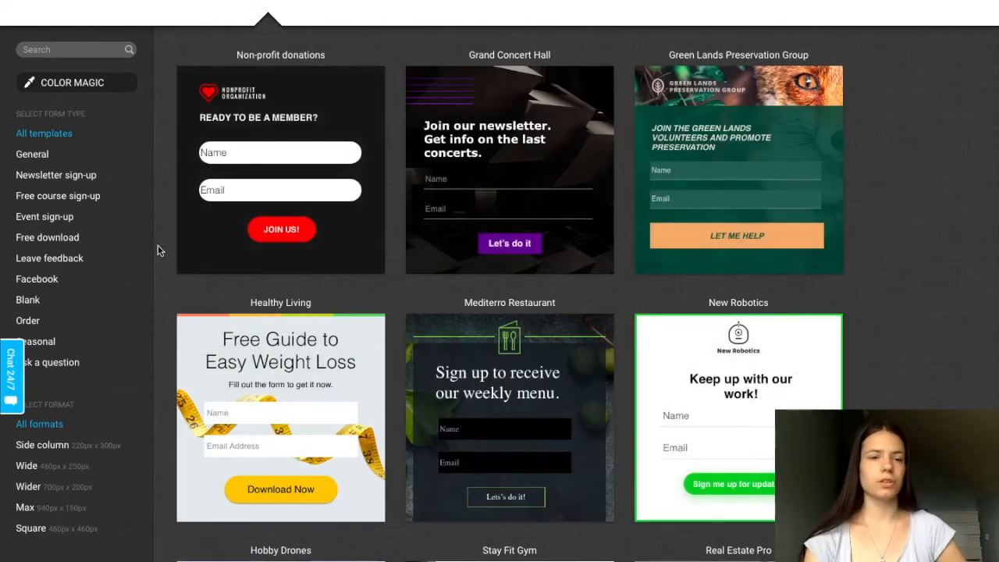
scroll(165, 273, "down", 10)
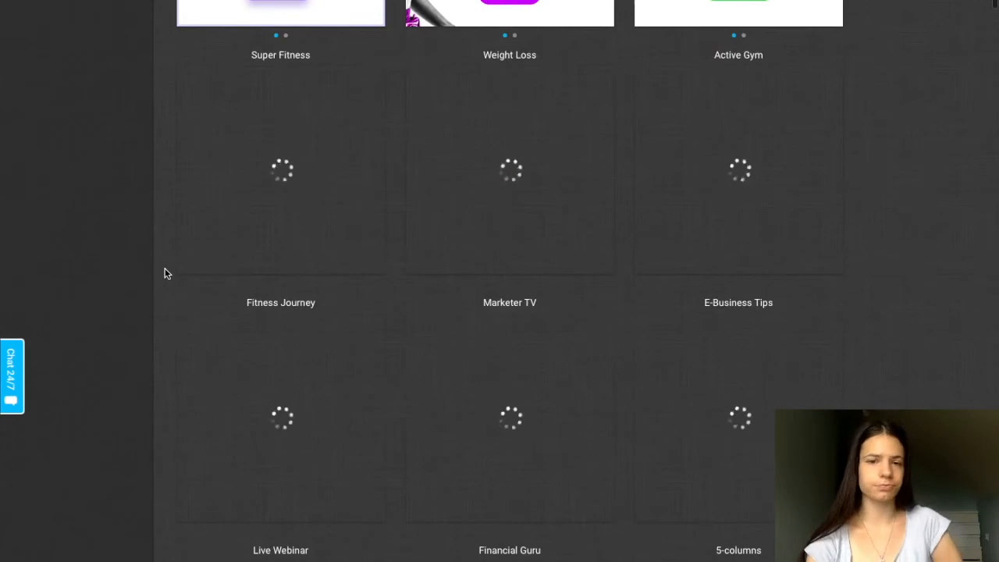
scroll(165, 273, "up", 2)
scroll(164, 273, "up", 3)
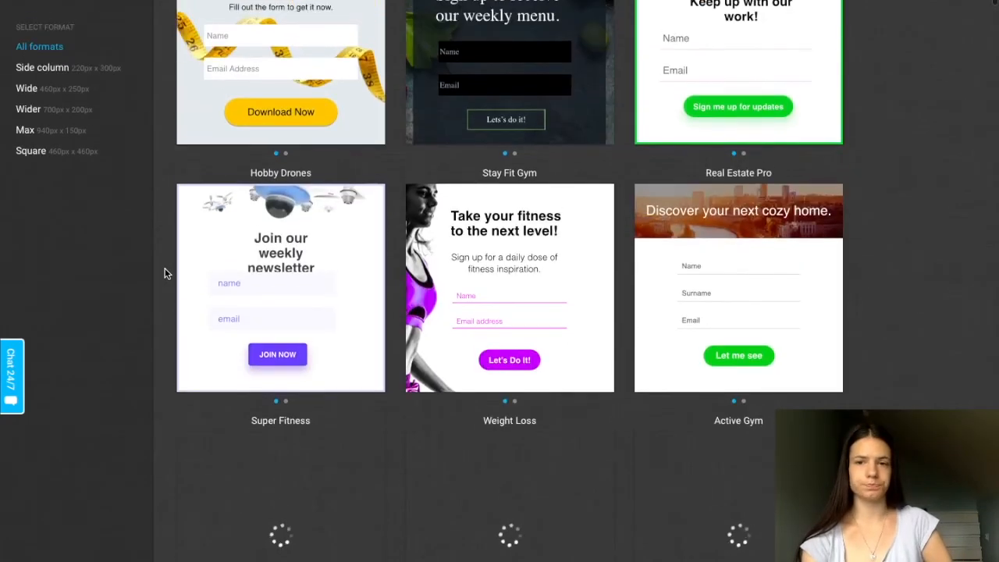
scroll(165, 273, "down", 2)
scroll(164, 273, "down", 4)
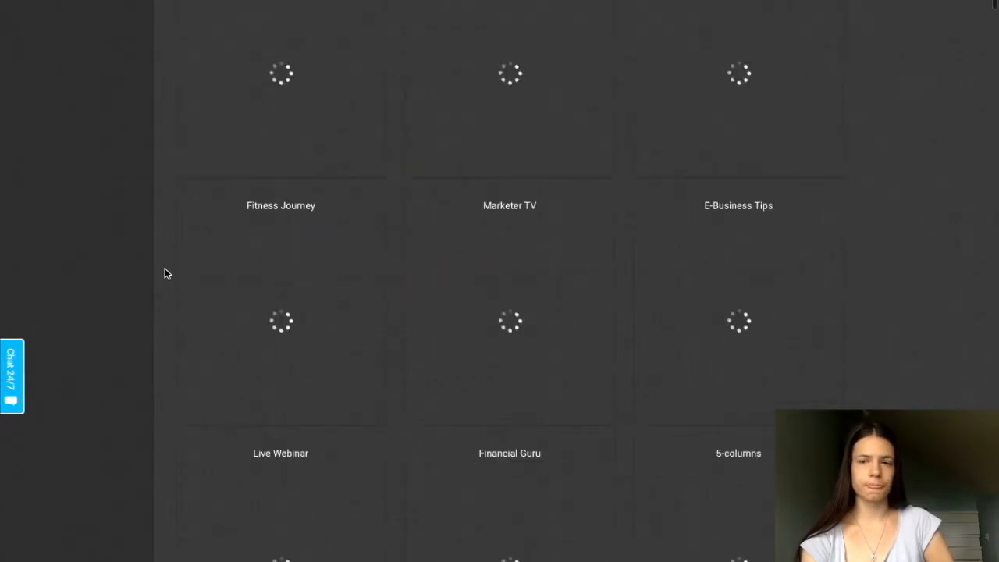
scroll(165, 273, "down", 2)
scroll(165, 273, "down", 1)
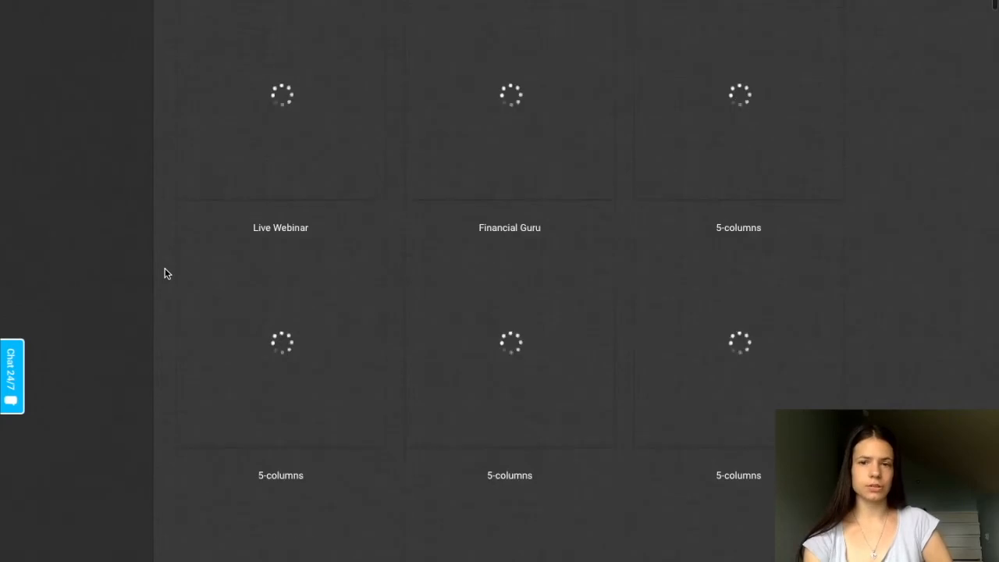
scroll(165, 273, "down", 1)
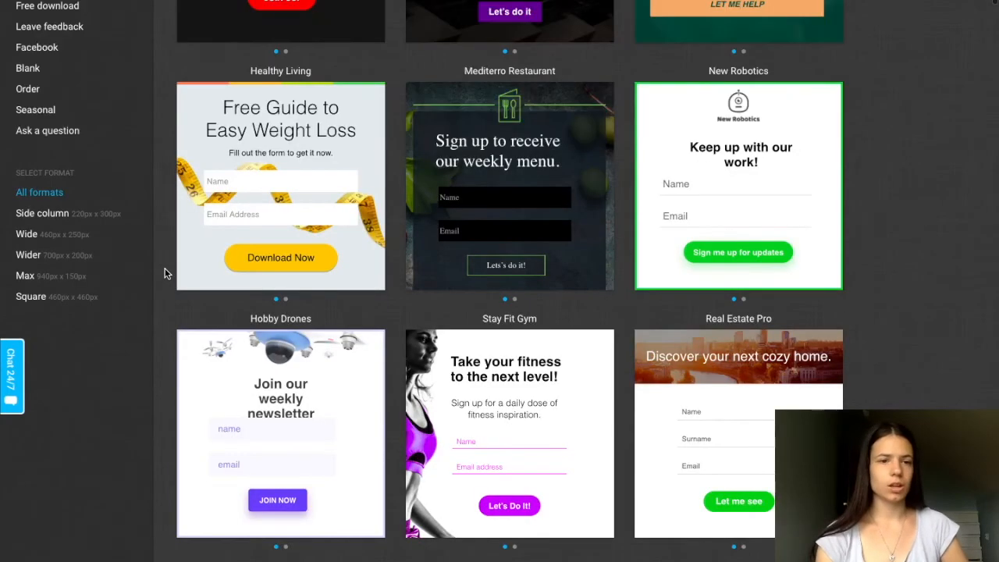
scroll(165, 273, "up", 4)
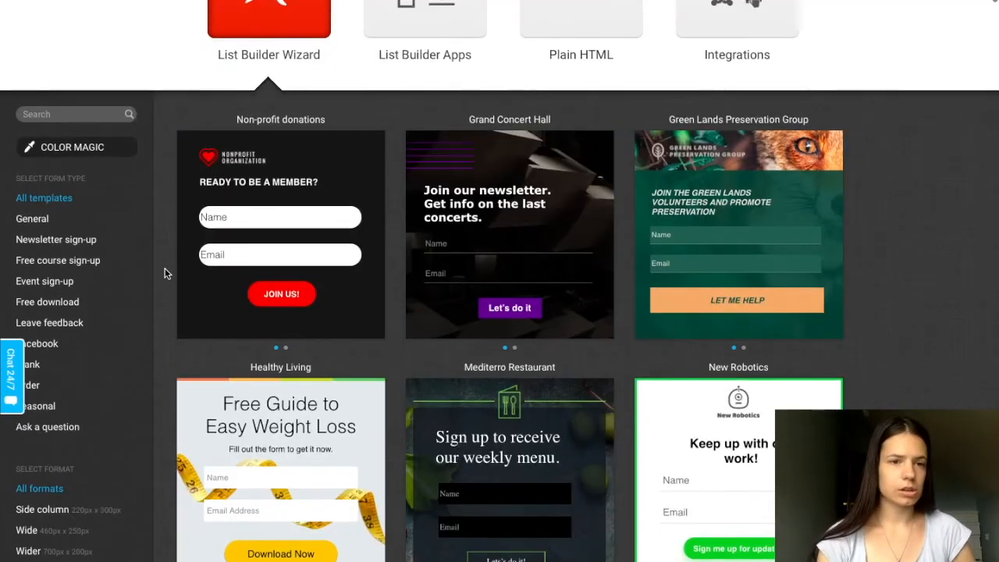
- Review the form types and formats offered for the new form and look through more of its templates
scroll(165, 273, "down", 1)
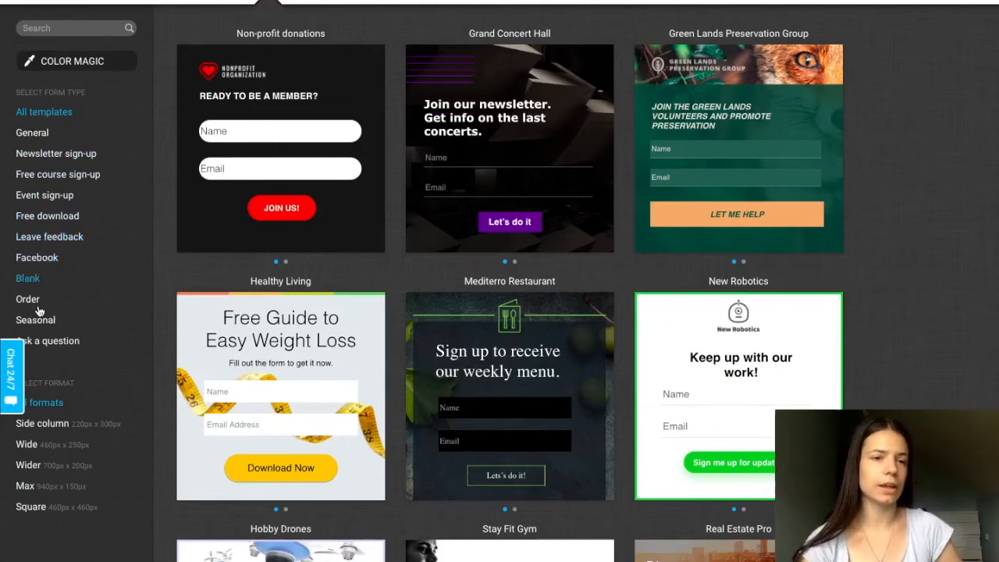
scroll(170, 299, "down", 3)
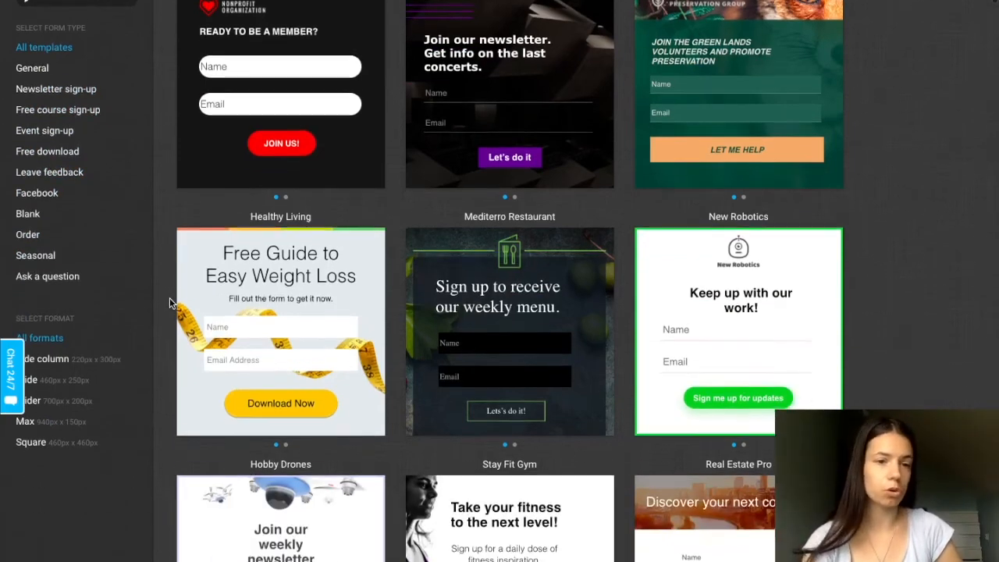
scroll(169, 303, "down", 2)
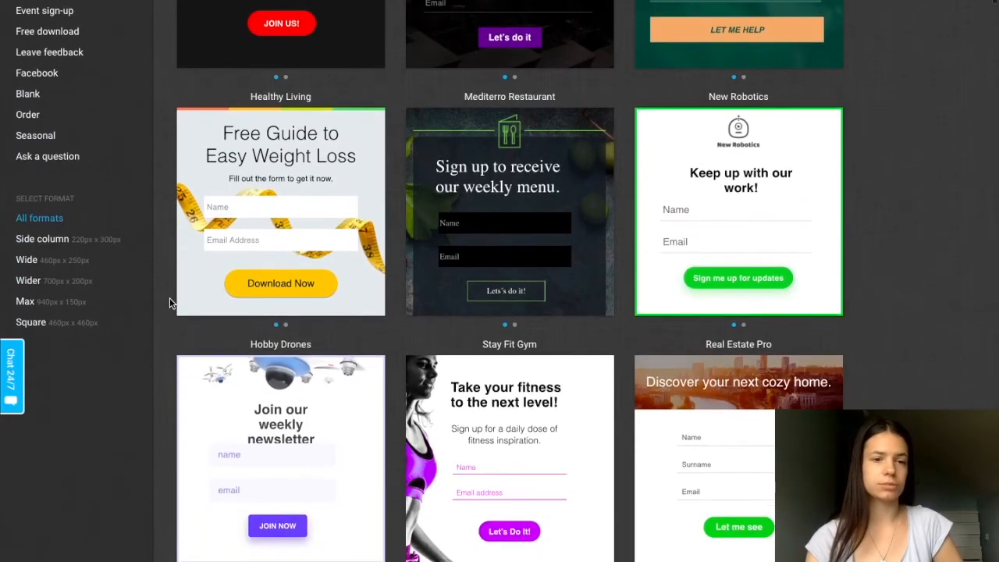
scroll(170, 303, "down", 15)
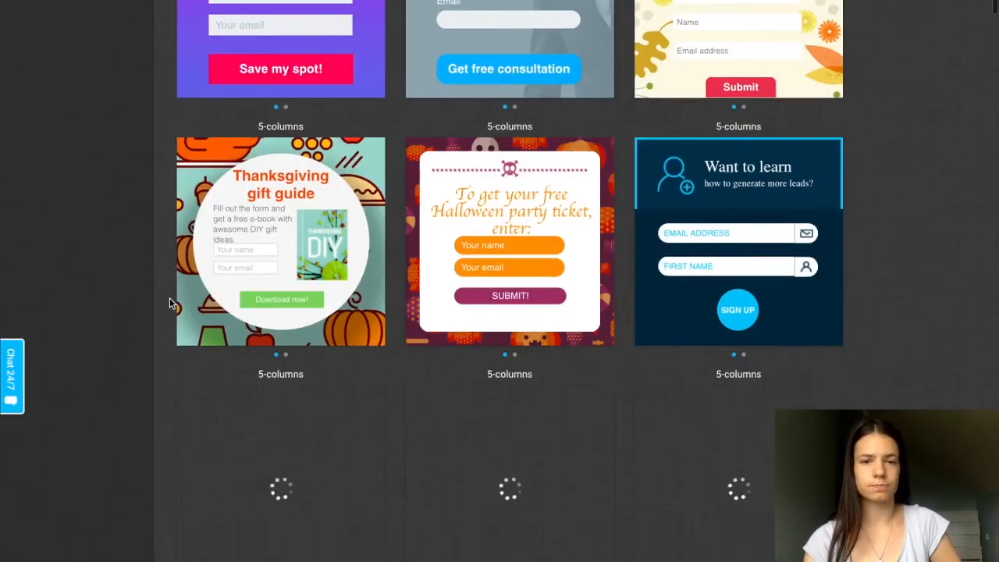
scroll(170, 303, "down", 5)
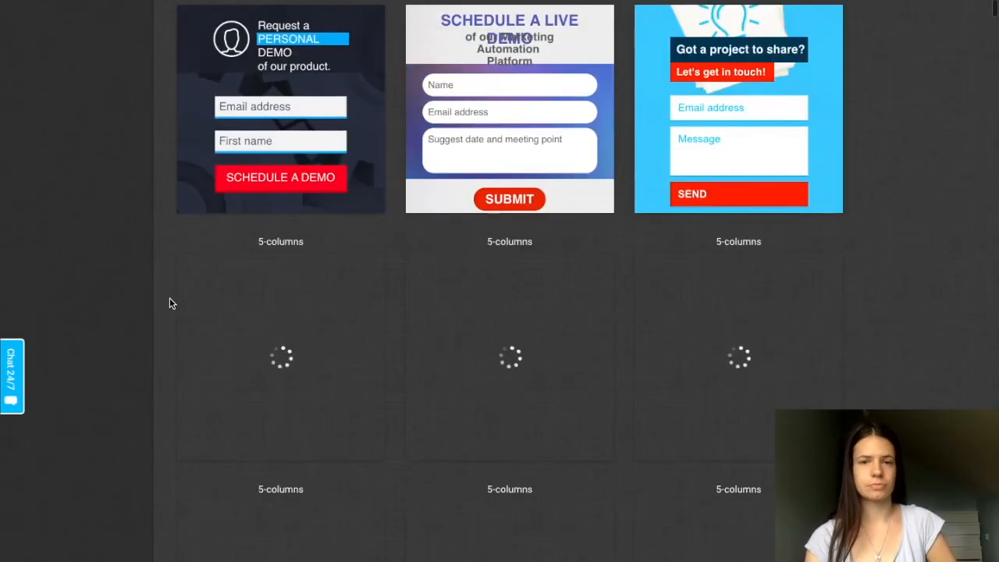
- Leave the form templates and open the Reports tool to view the newsletter report page
scroll(172, 303, "up", 20)
scroll(170, 302, "up", 10)
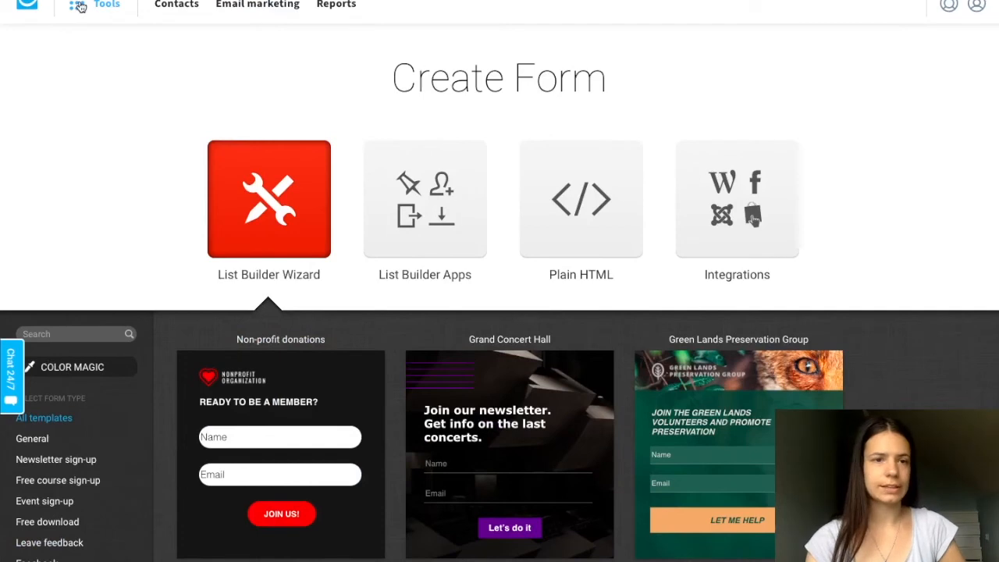
left_click(79, 7)
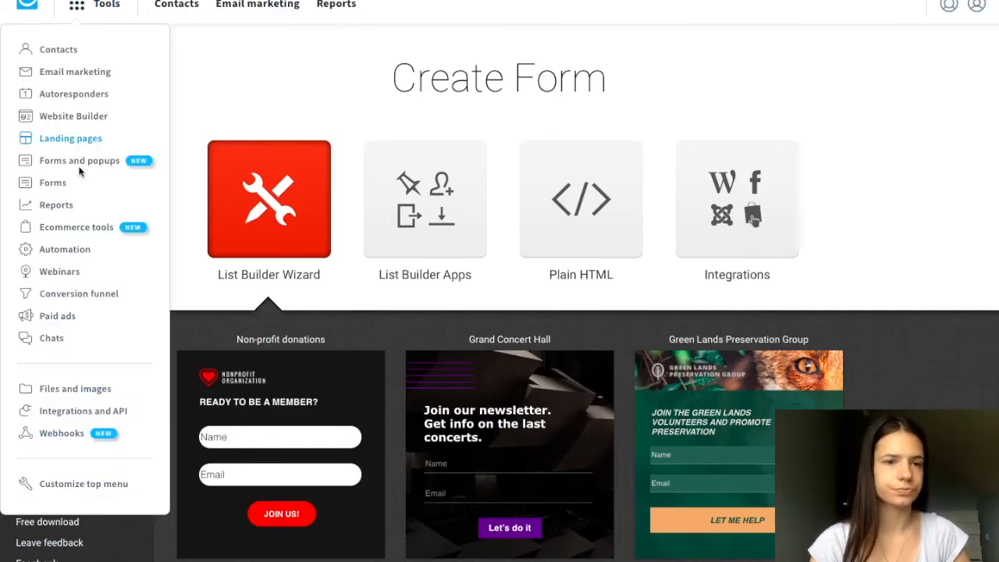
left_click(61, 212)
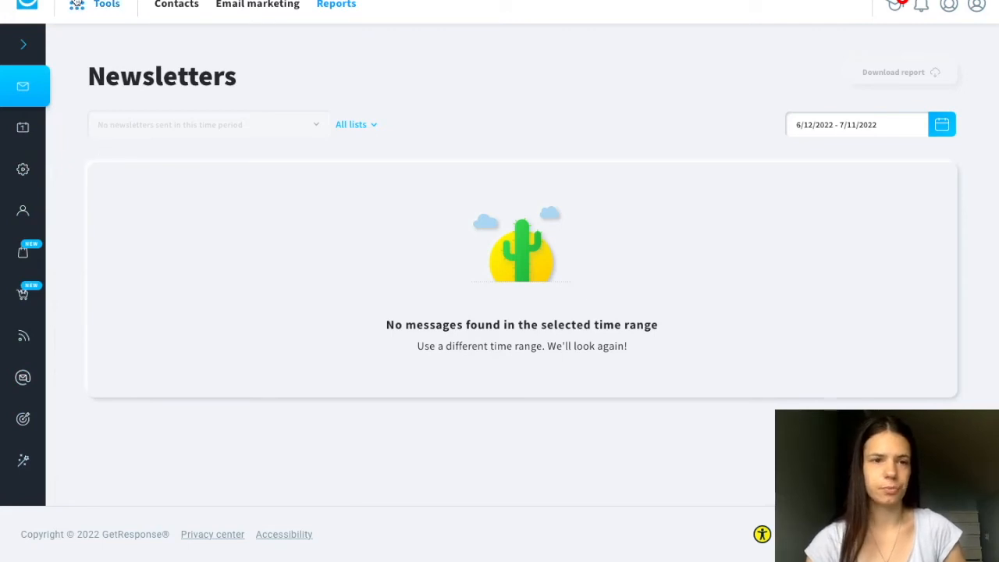
- View the Stores page of Ecommerce tools and the Workflows page of Automation
left_click(98, 4)
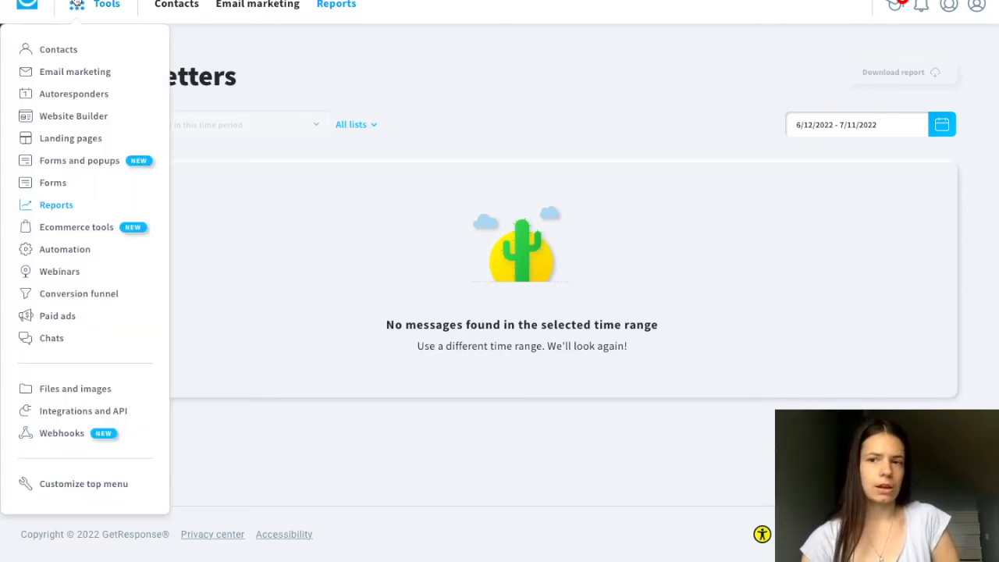
left_click(69, 233)
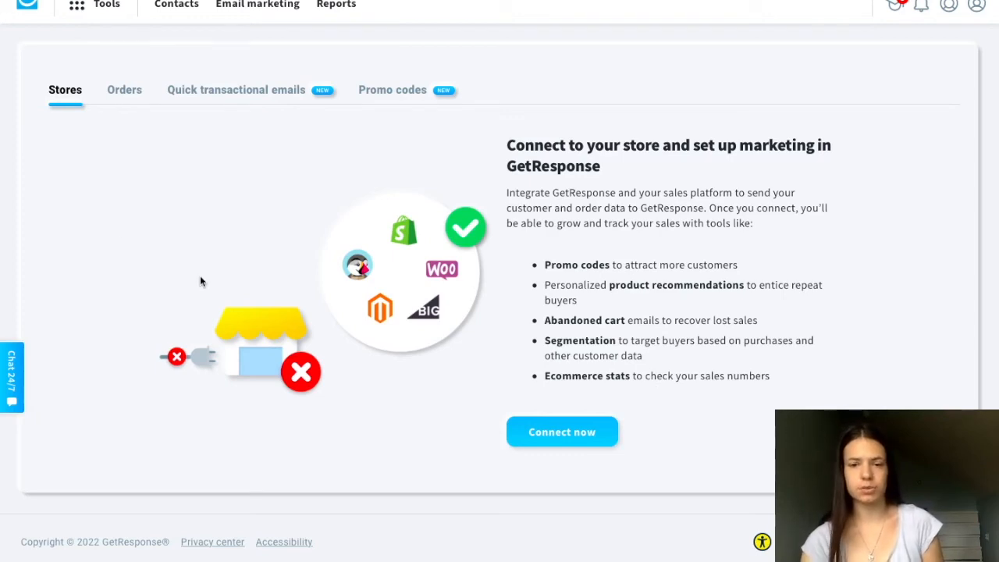
left_click(78, 10)
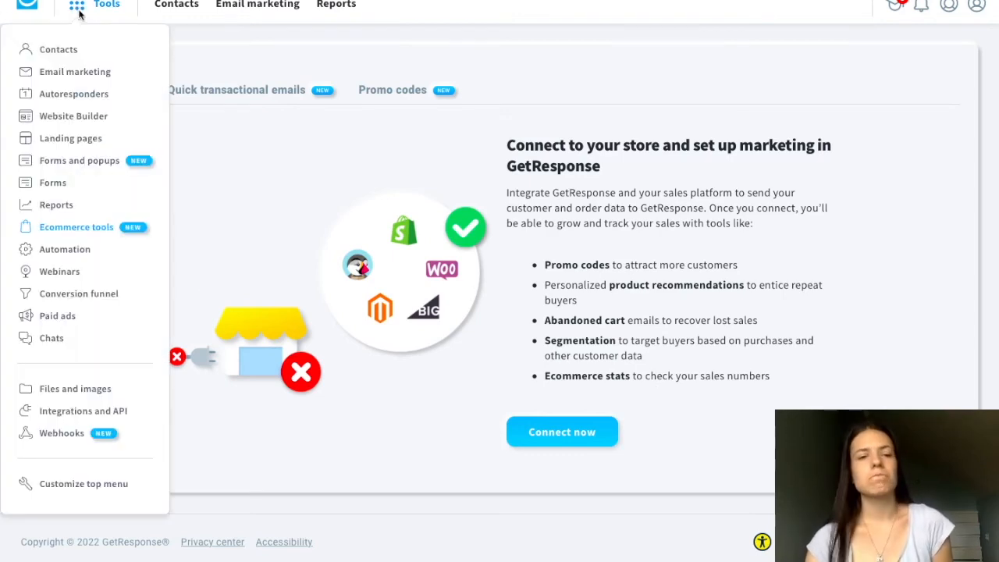
left_click(69, 253)
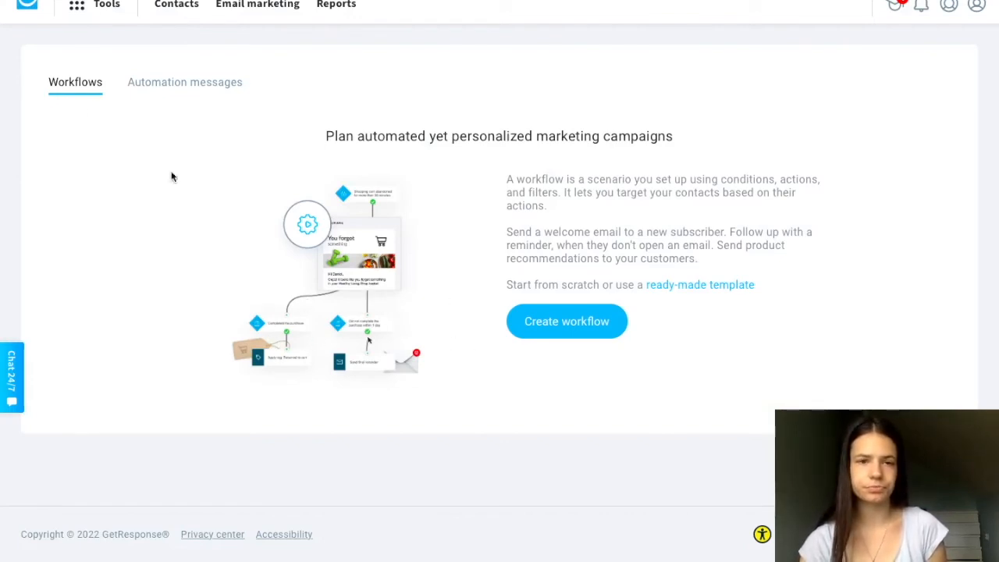
- View the Live webinars page of Webinars and the Funnels page of Conversion funnel
left_click(79, 12)
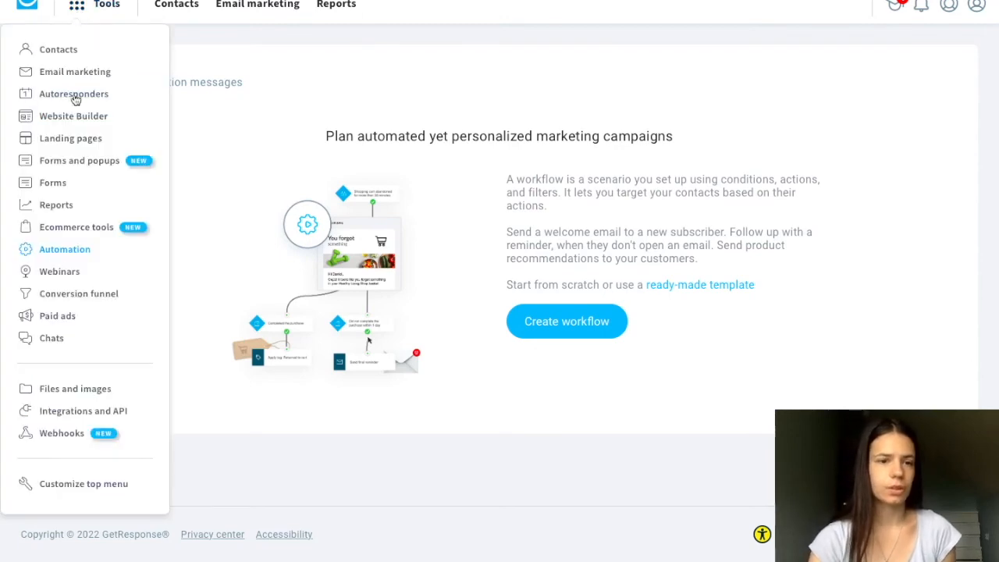
left_click(61, 273)
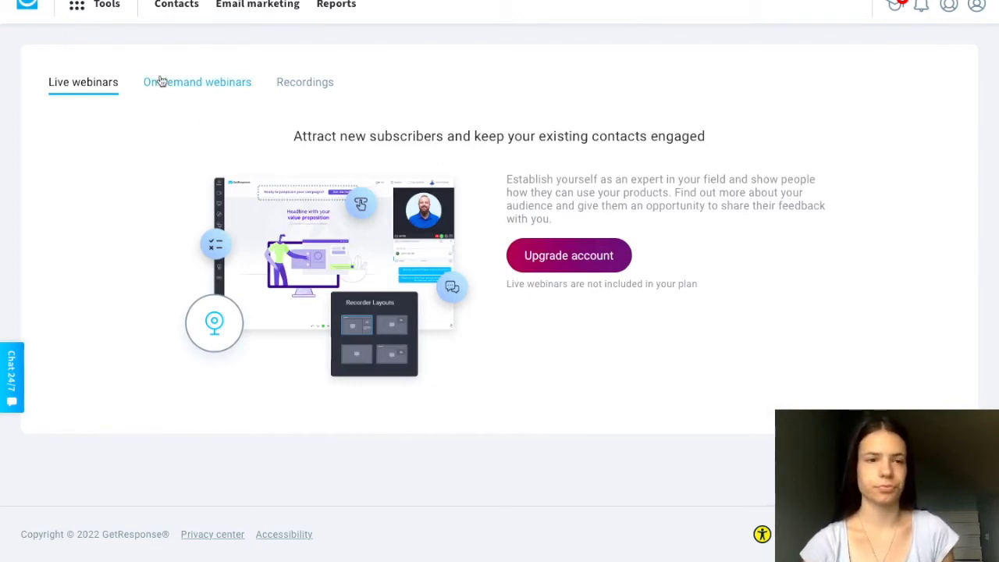
left_click(76, 8)
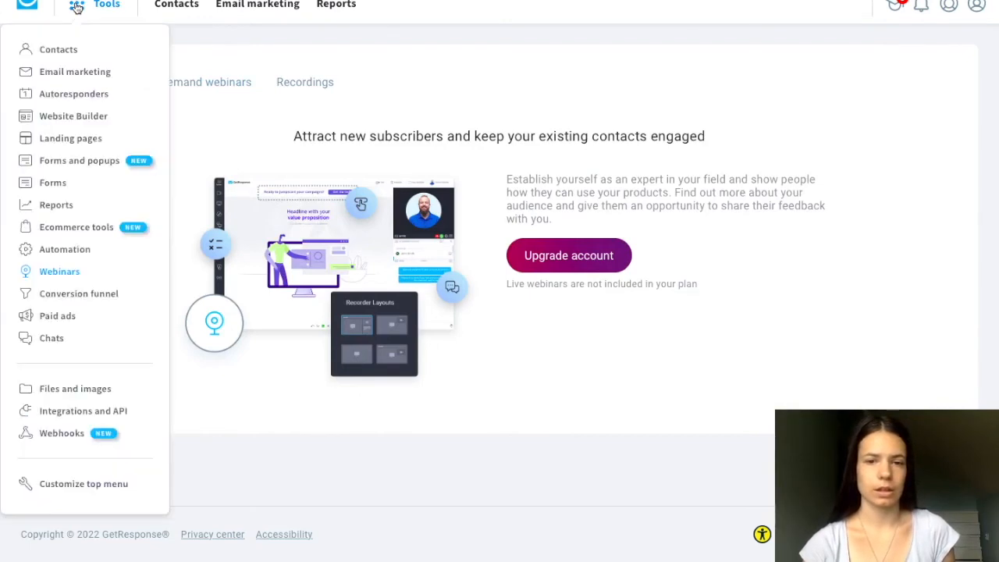
left_click(76, 301)
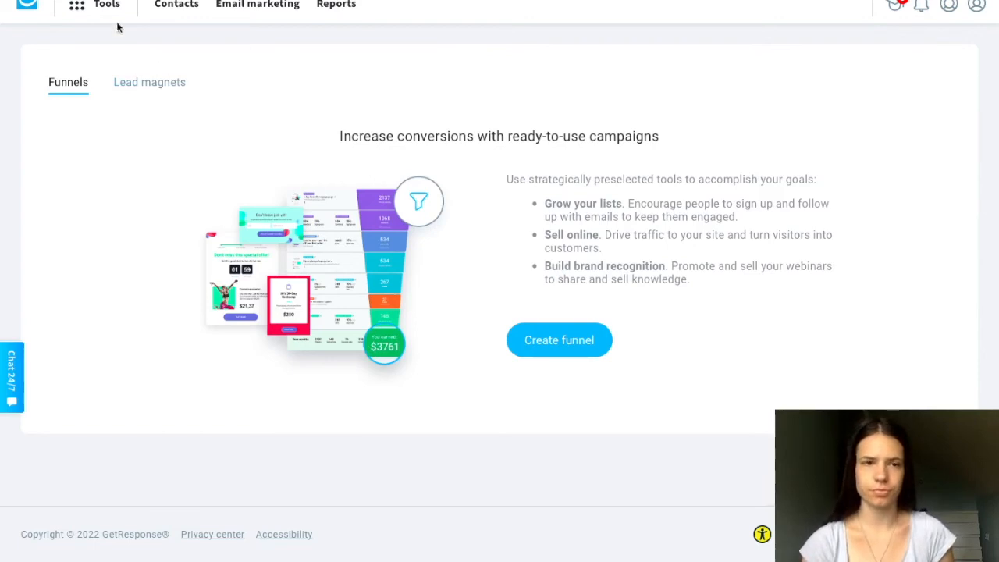
- Open the Paid ads tool and compare its Facebook Ads and Google Ads pages
left_click(81, 9)
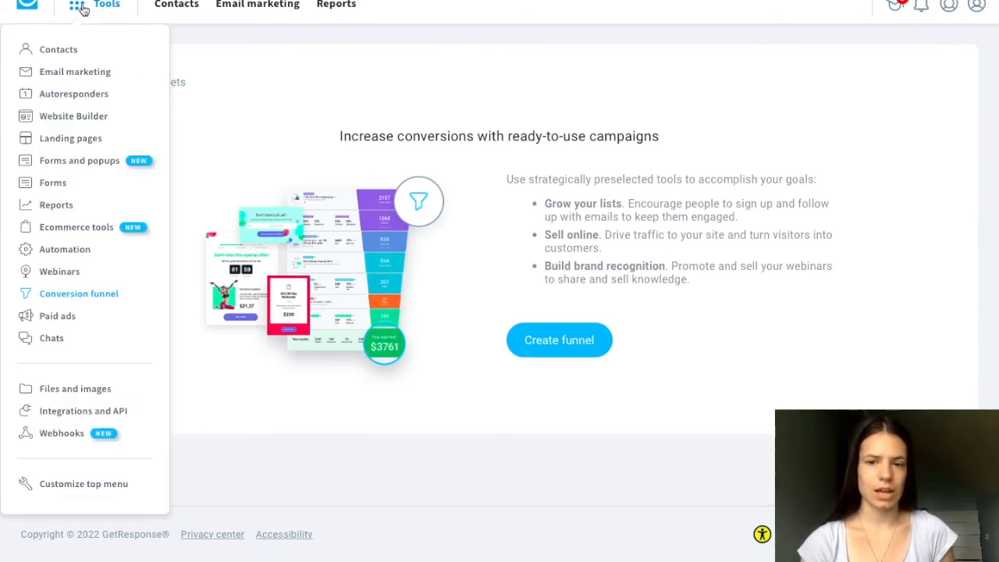
left_click(65, 318)
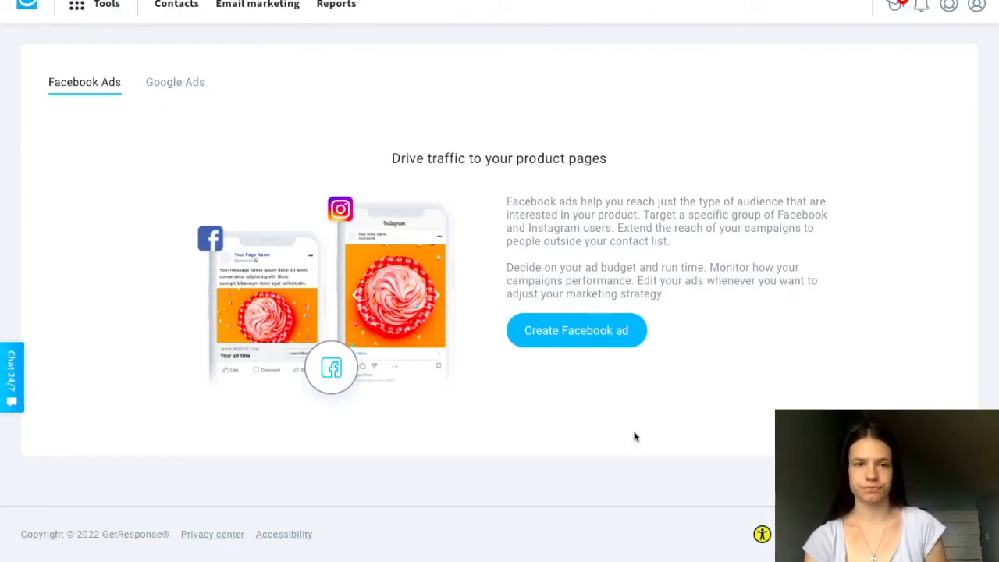
left_click(177, 92)
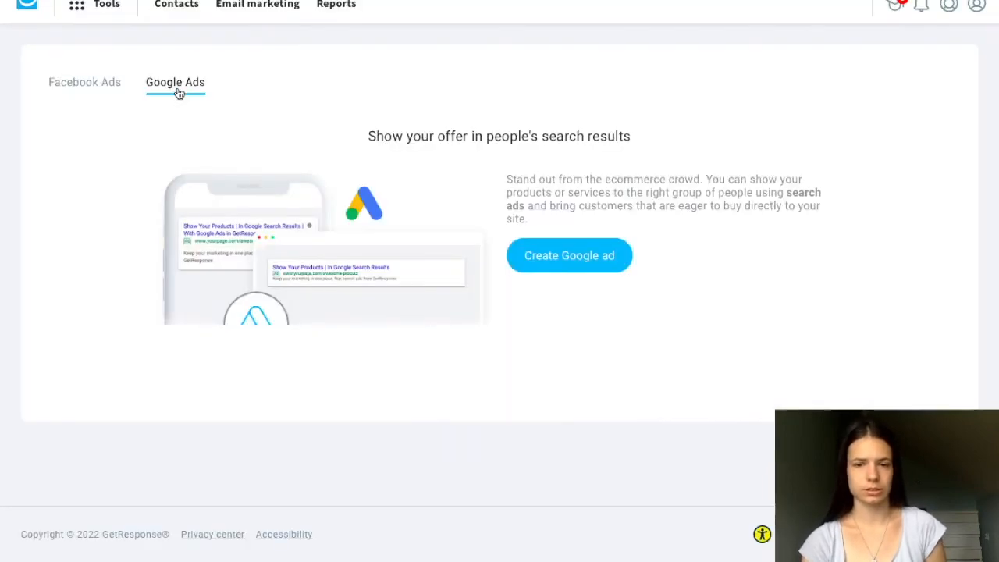
left_click(89, 90)
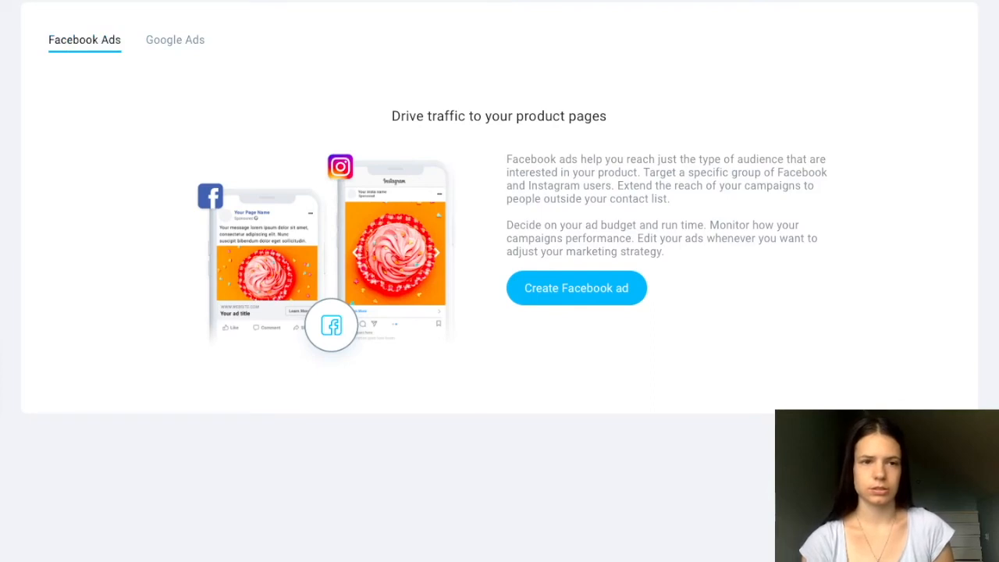
key("alt+Left")
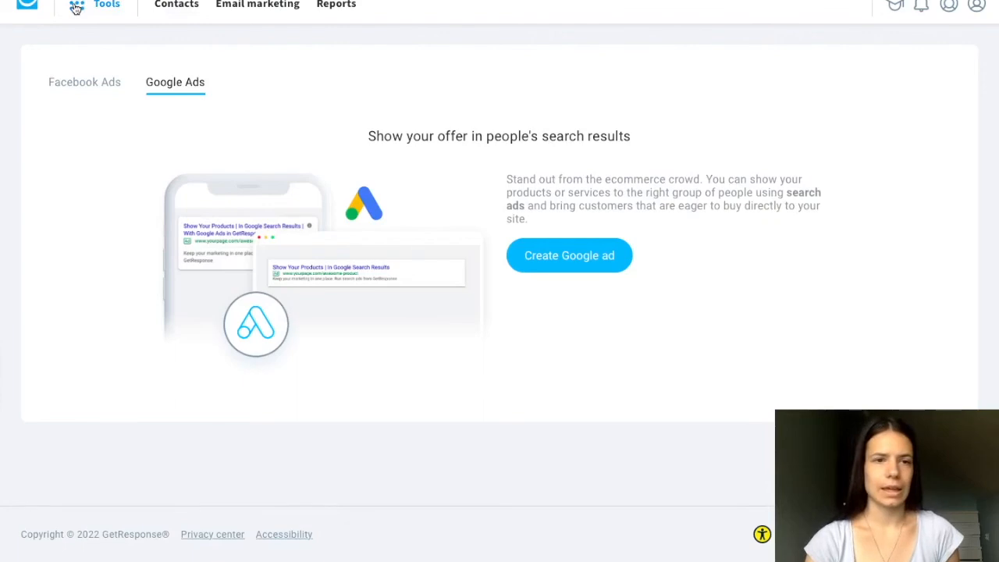
- Review the remaining entries in the list of tools and open Integrations and API
left_click(76, 8)
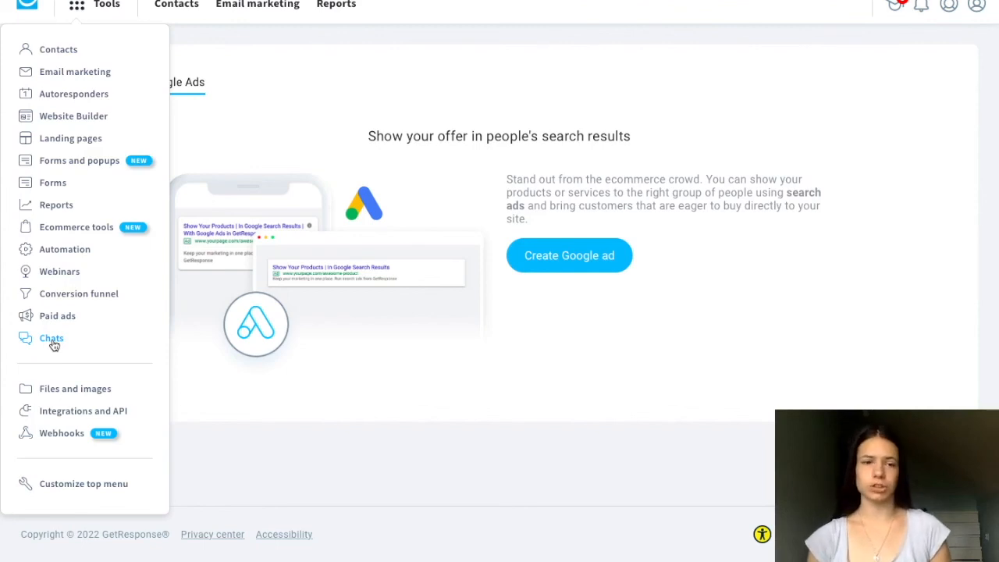
scroll(141, 354, "down", 1)
scroll(139, 354, "up", 1)
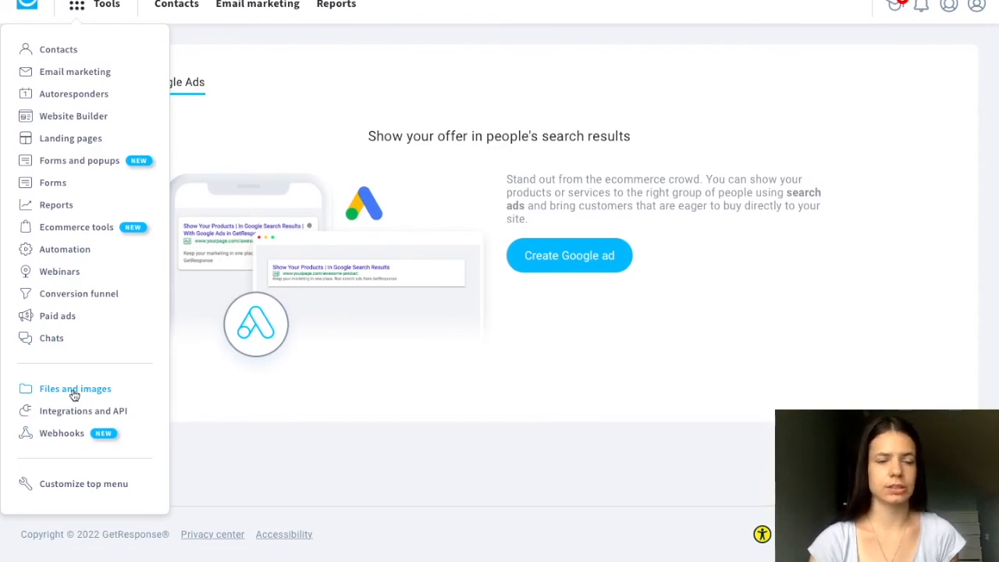
left_click(75, 417)
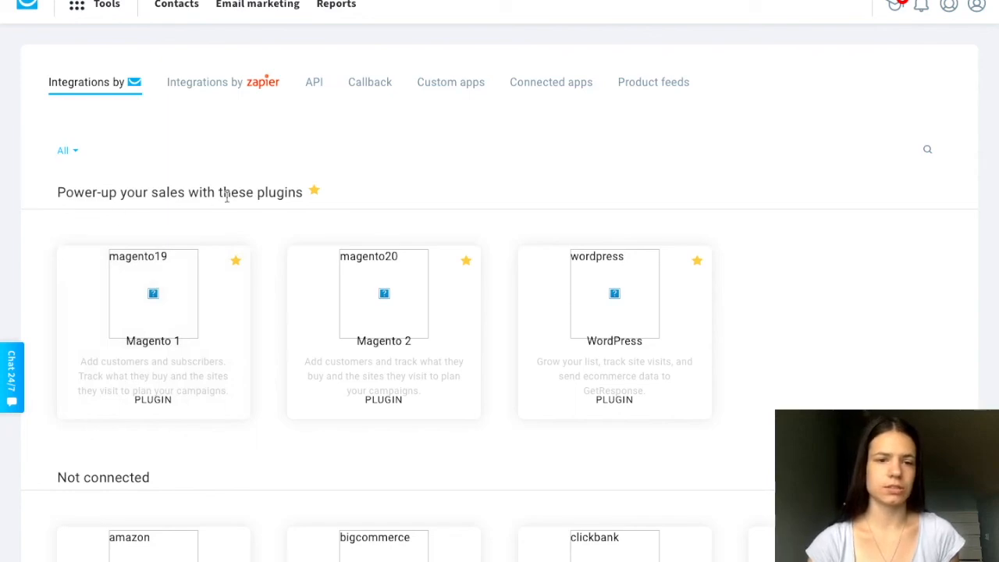
- Look through all of GetResponse's own integrations, from the featured sales plugins to the last of the not connected services
scroll(63, 305, "down", 8)
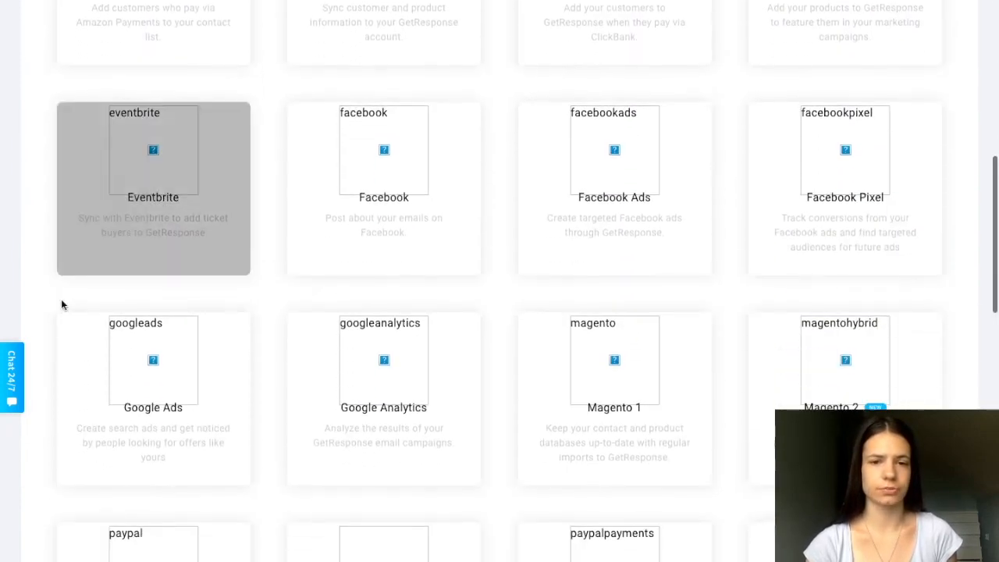
scroll(29, 141, "up", 8)
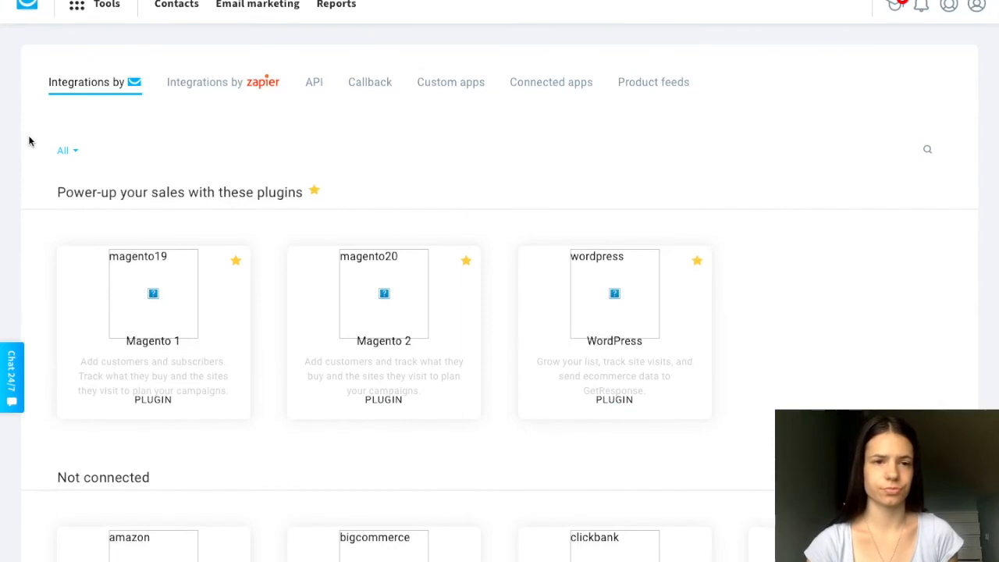
scroll(33, 275, "down", 1)
scroll(32, 275, "down", 3)
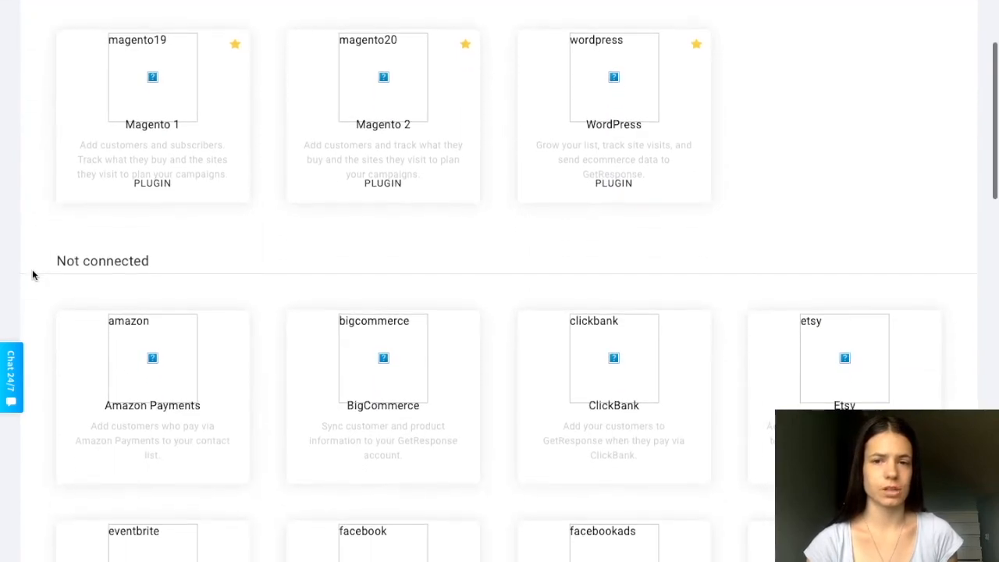
scroll(33, 275, "up", 1)
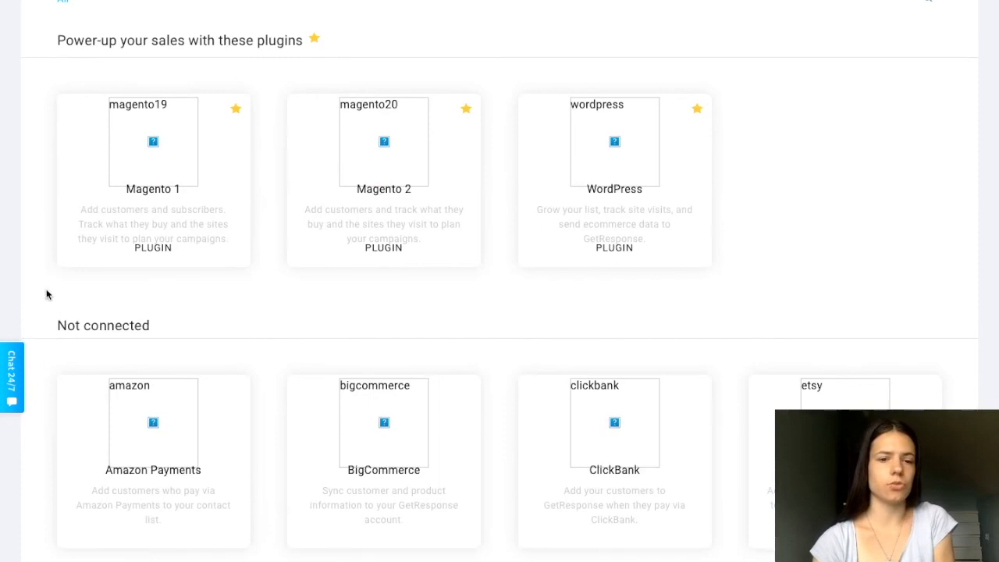
scroll(47, 300, "down", 3)
scroll(60, 261, "down", 1)
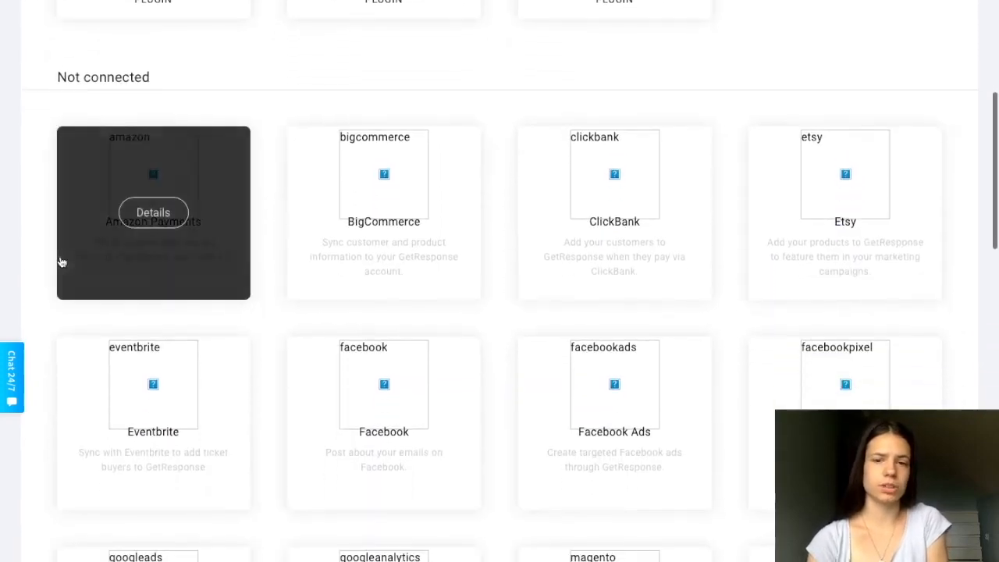
scroll(62, 262, "down", 1)
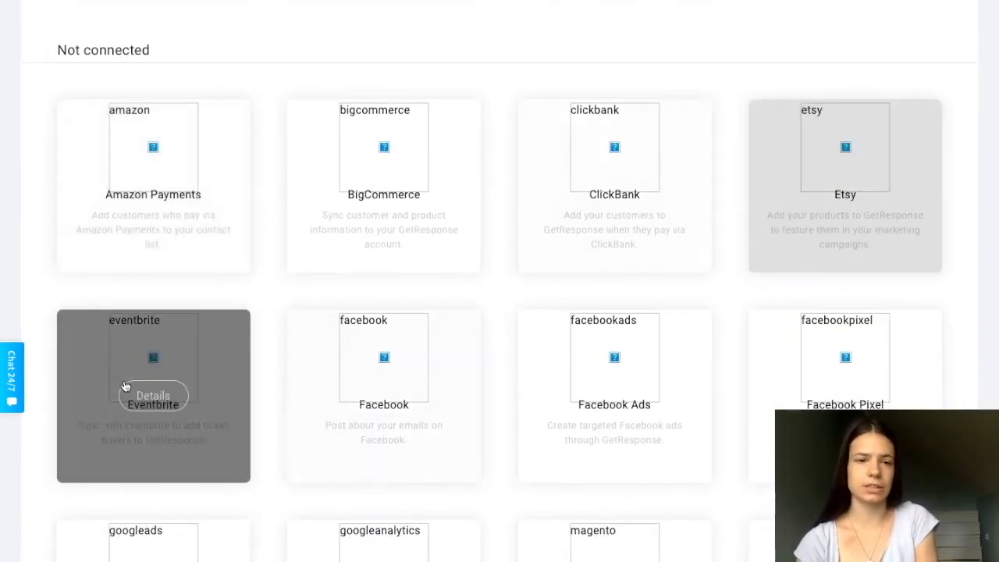
scroll(36, 296, "down", 2)
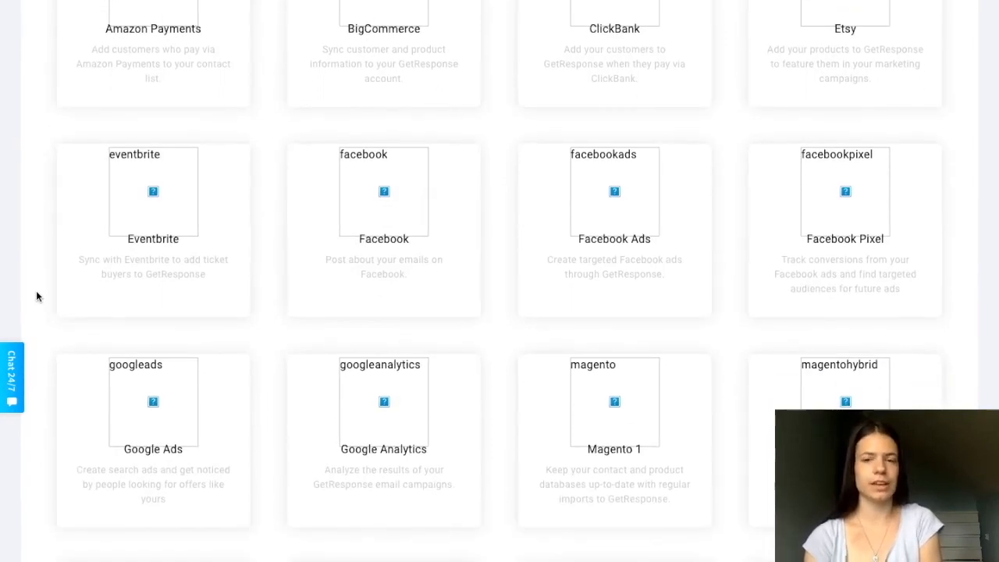
scroll(36, 296, "down", 2)
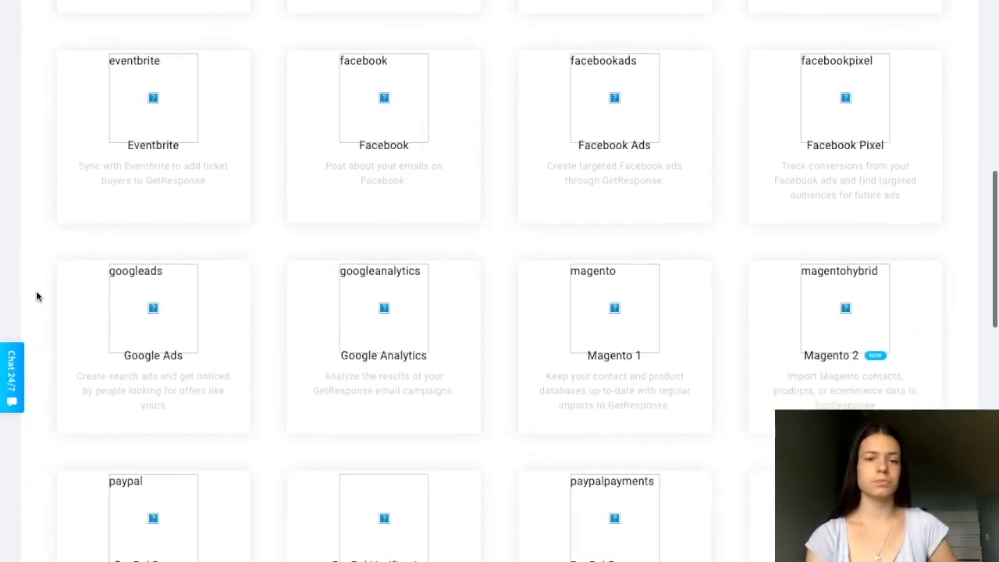
scroll(35, 295, "down", 2)
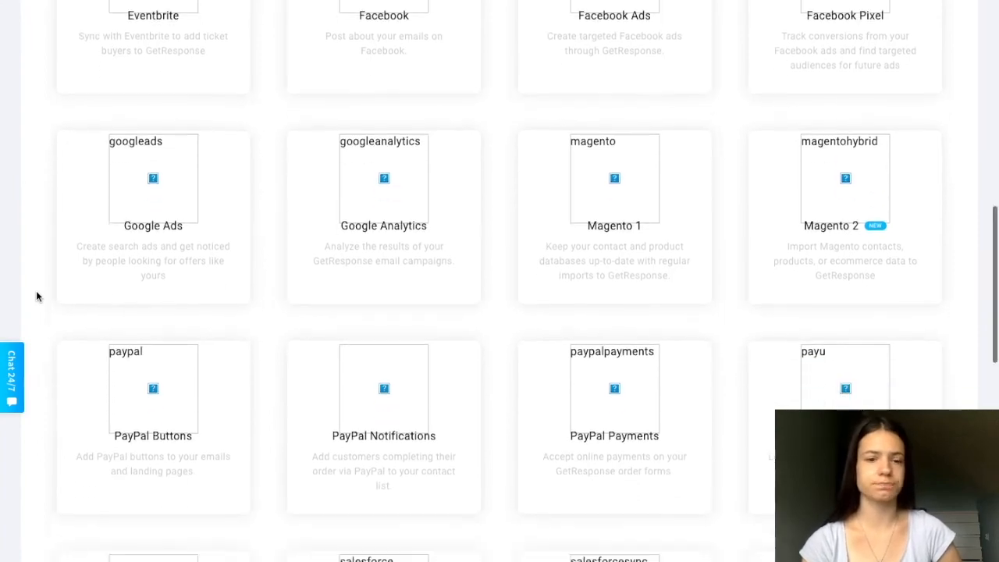
scroll(36, 295, "down", 2)
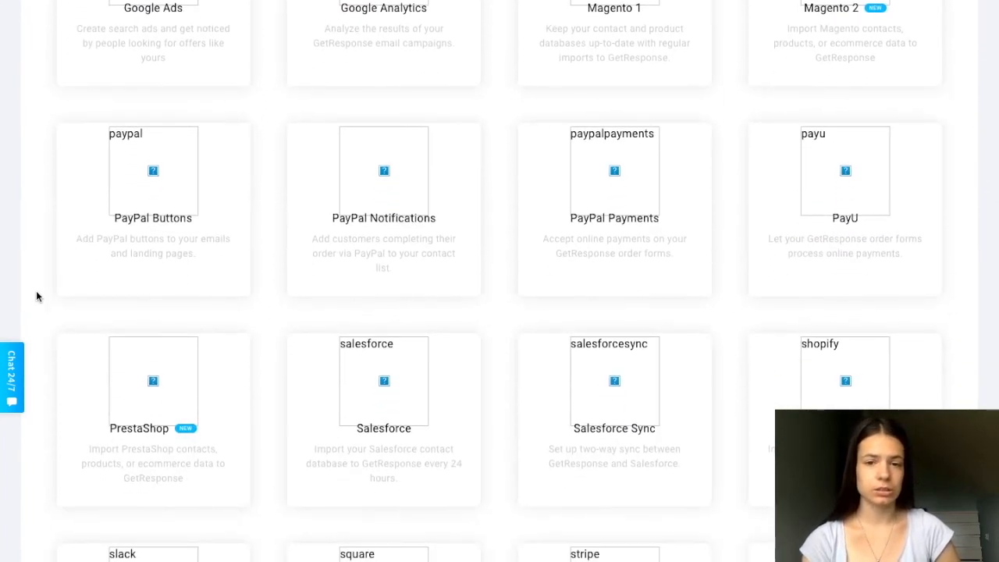
scroll(35, 296, "down", 3)
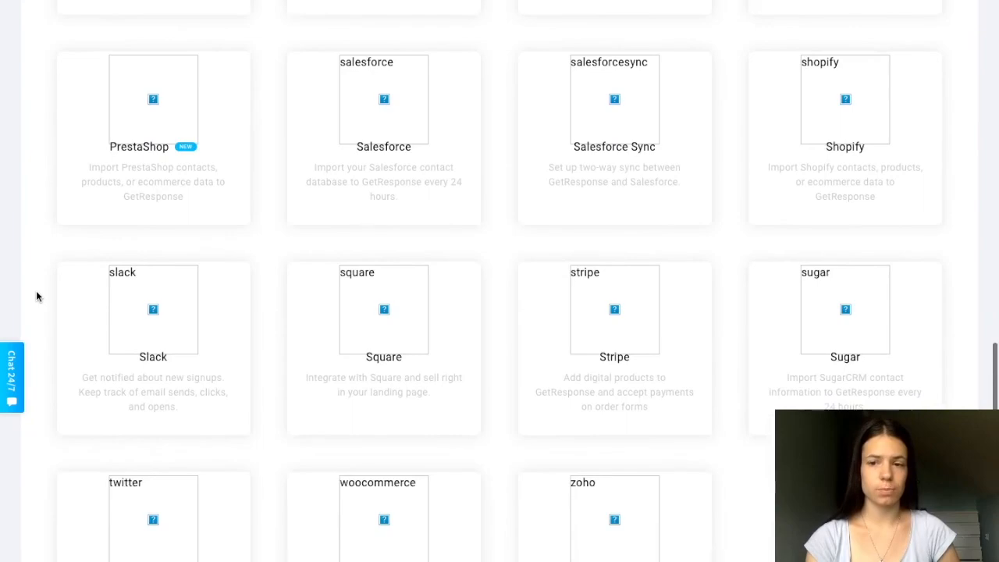
scroll(36, 296, "down", 2)
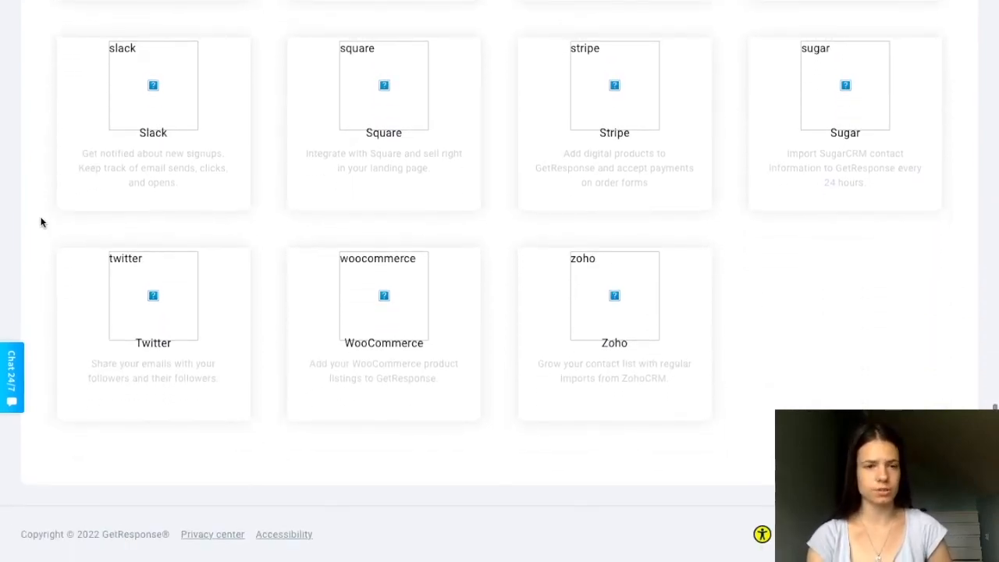
scroll(39, 187, "up", 10)
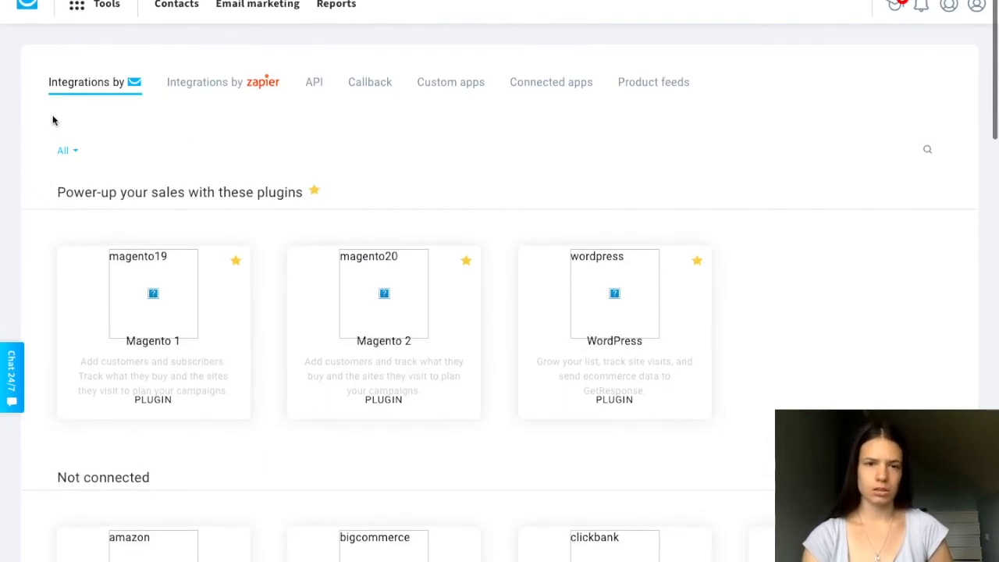
- View the Zapier integration page and the API key page, and bring up the list of tools again
left_click(213, 91)
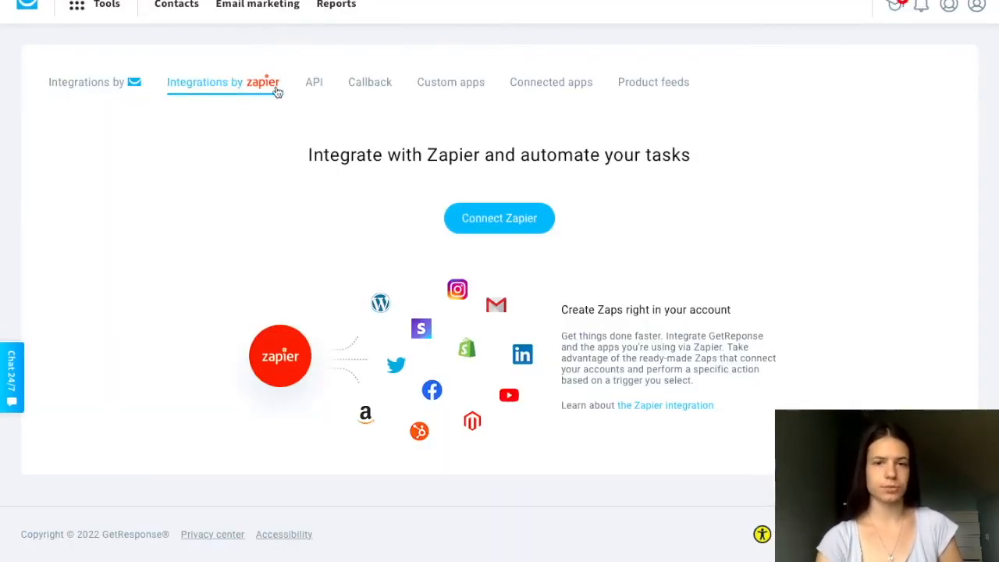
left_click(317, 91)
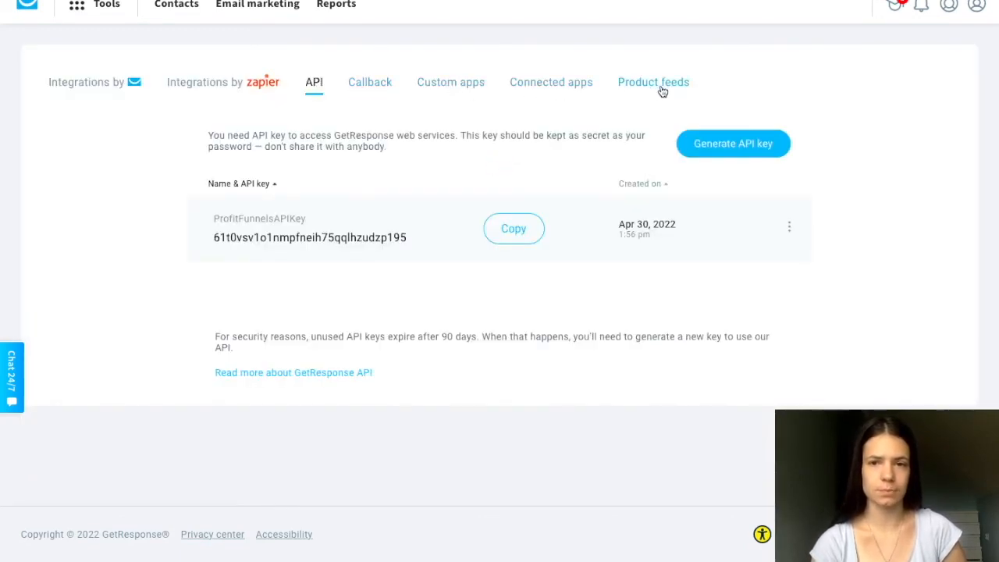
left_click(78, 8)
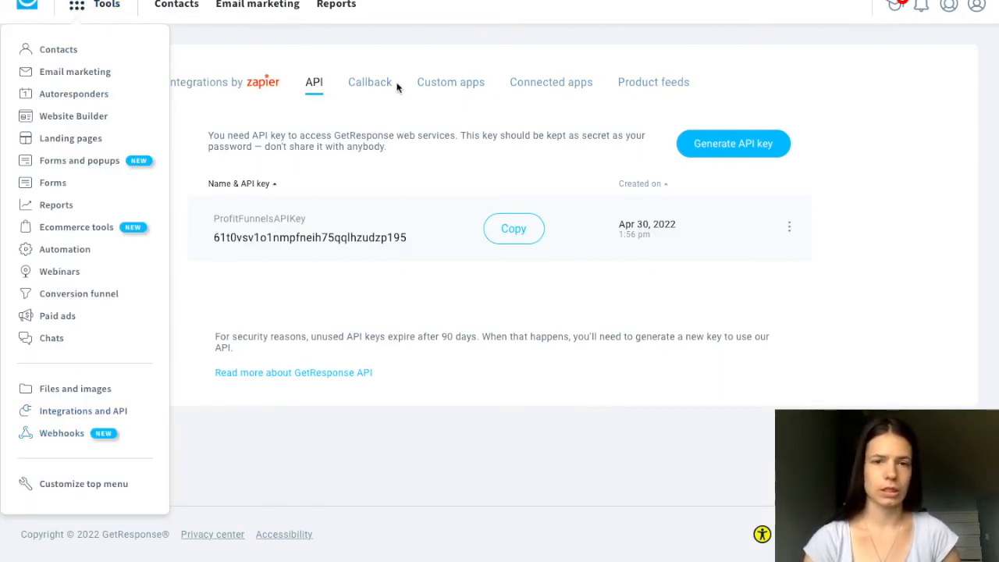
- View the help options and the account options, and close the account options
left_click(899, 6)
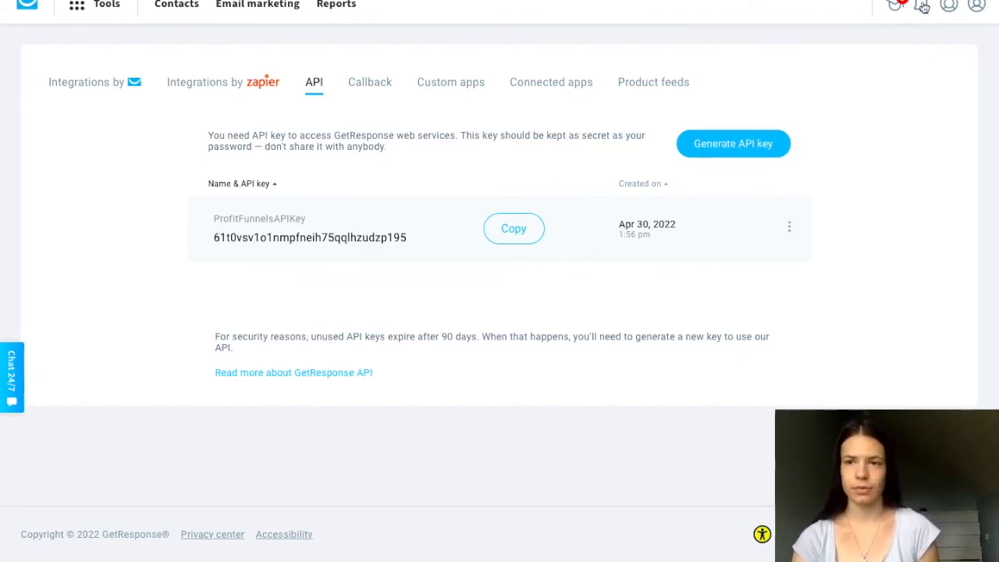
mouse_move(950, 8)
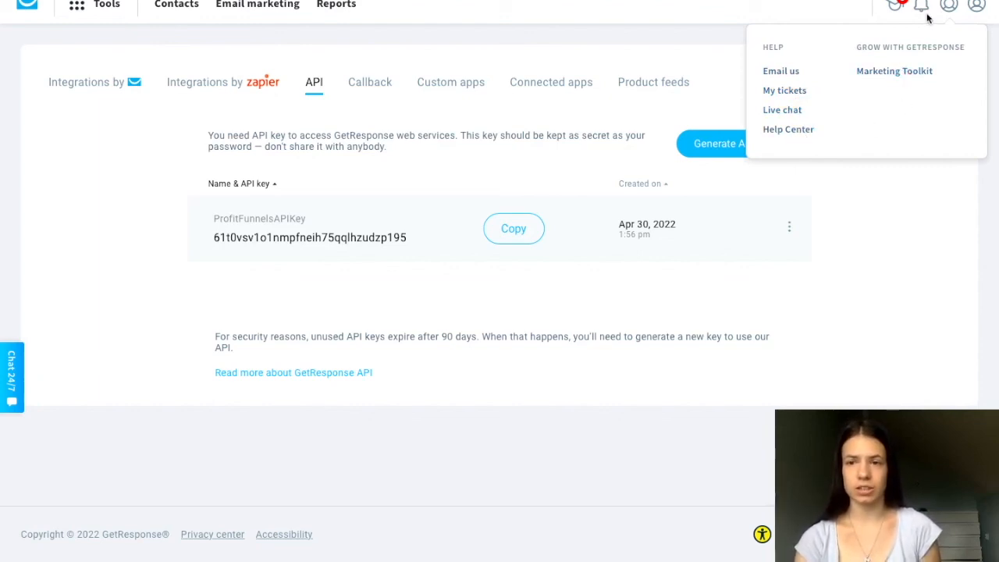
left_click(976, 7)
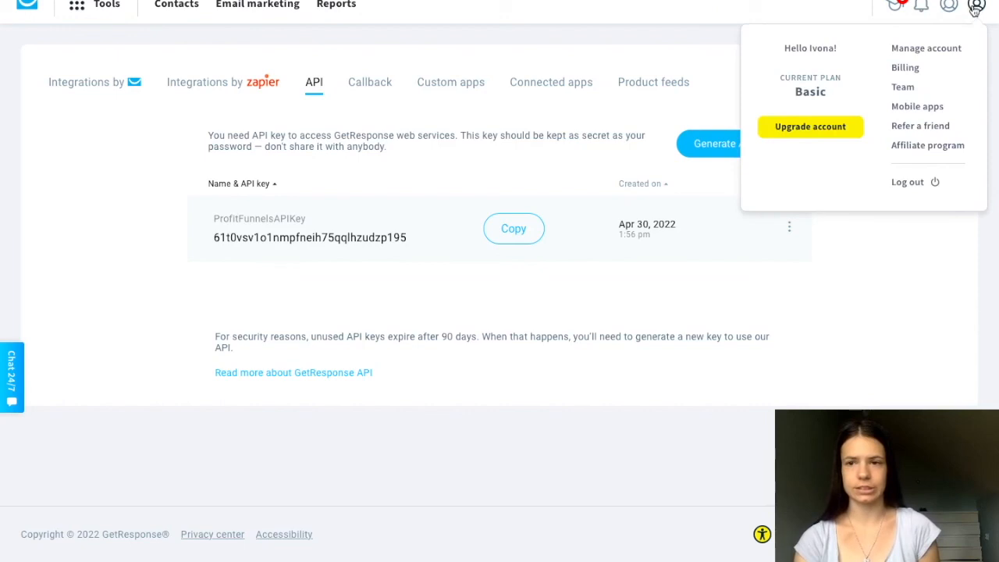
left_click(975, 8)
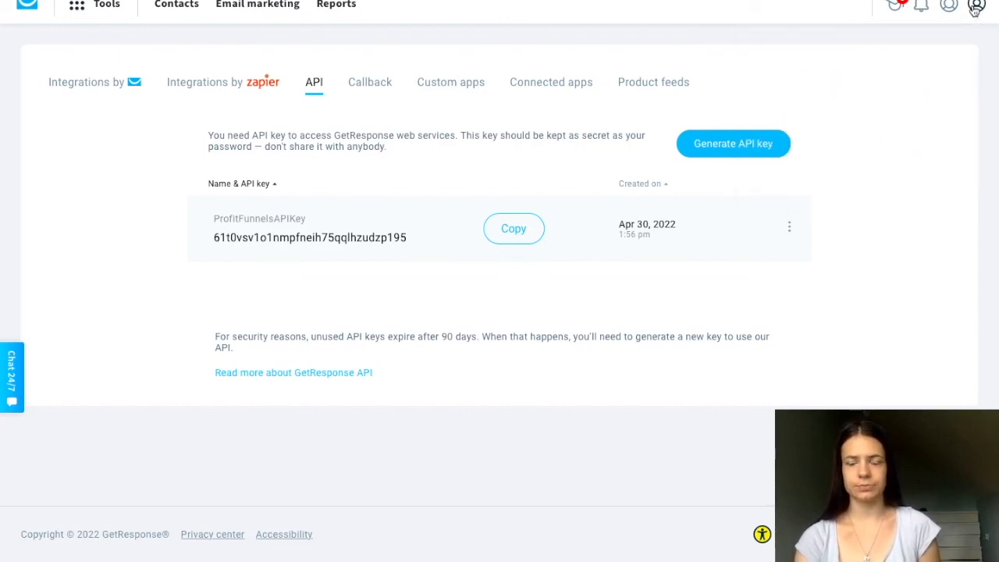